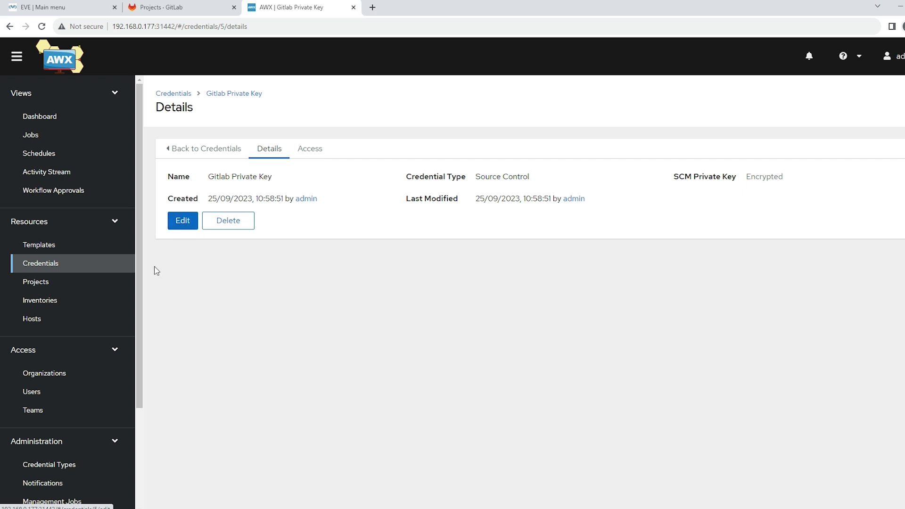
Step: View the details of the Gitlab Demo Project, and open the list of templates
{"action": "left_click", "coordinate": [43, 282]}
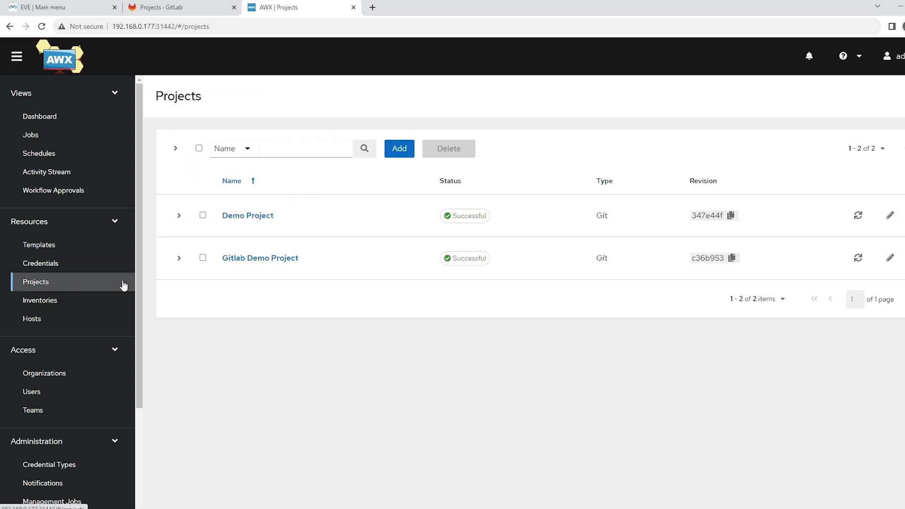
{"action": "left_click", "coordinate": [245, 263]}
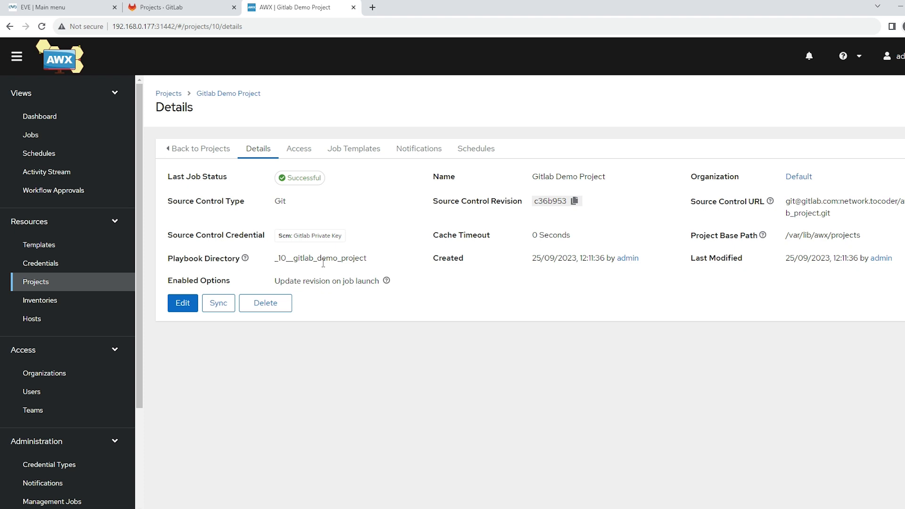
{"action": "left_click", "coordinate": [68, 245]}
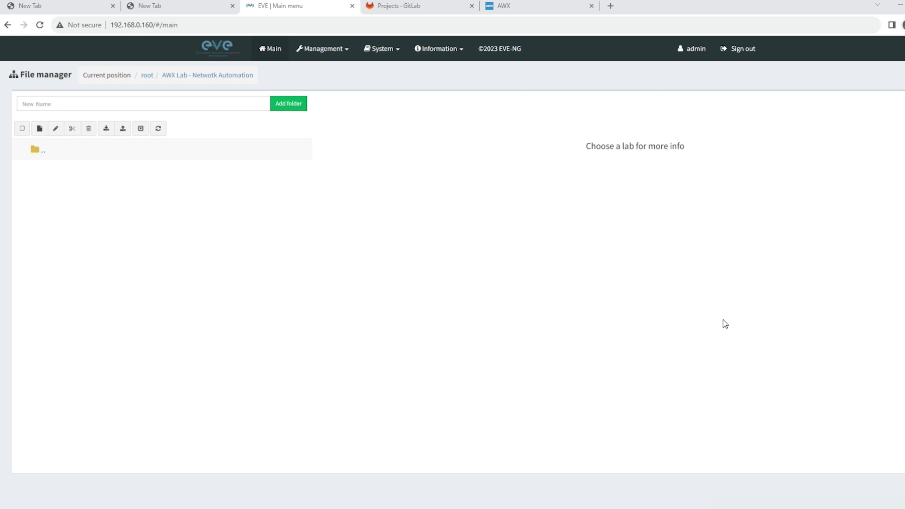
Step: Switch to EVE-NG and create a lab named AWX_Topo_1 in the AWX Lab - Netwotk Automation folder
{"action": "left_click", "coordinate": [36, 152]}
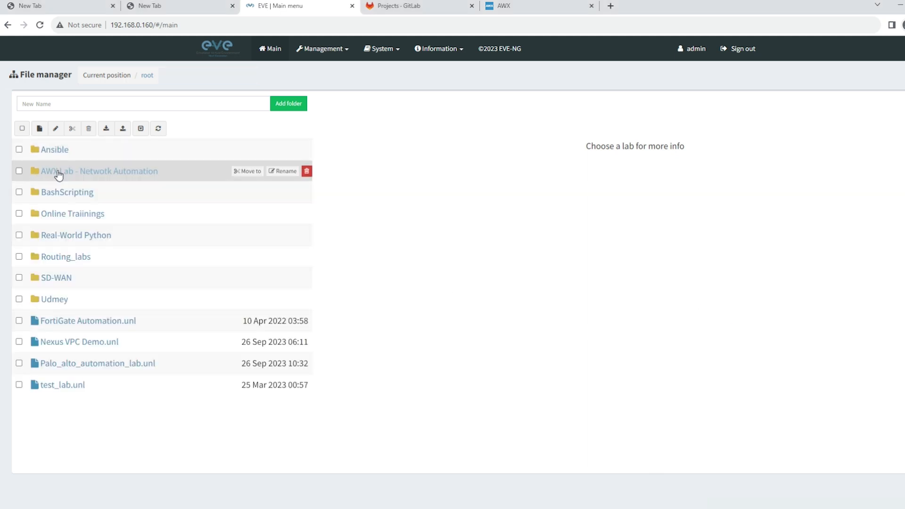
{"action": "left_click", "coordinate": [58, 173]}
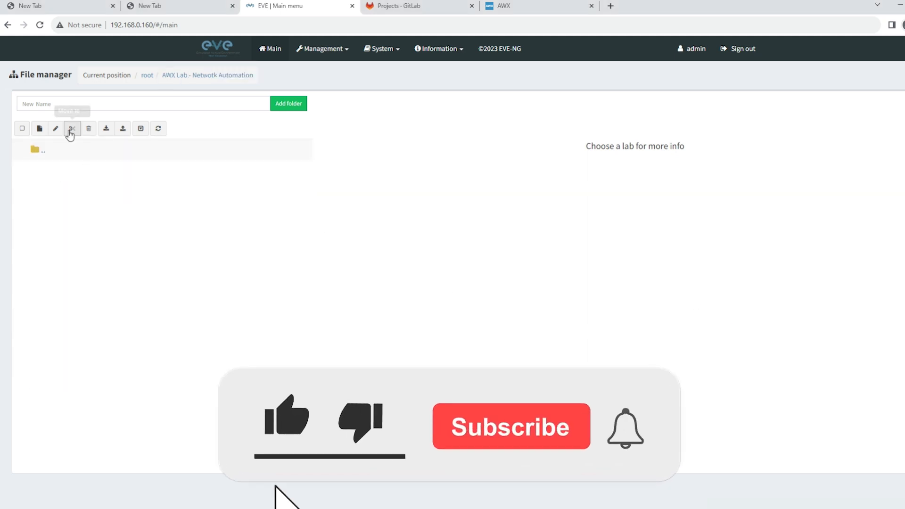
{"action": "left_click", "coordinate": [40, 128]}
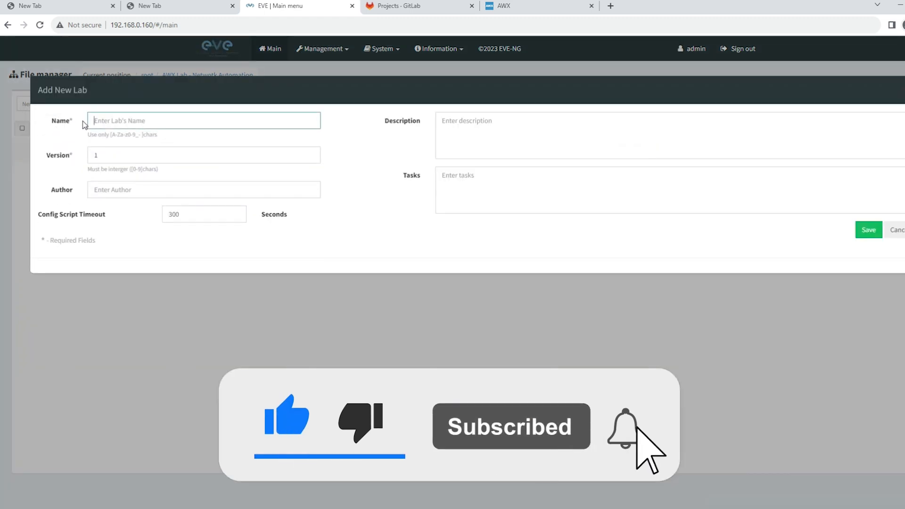
{"action": "type", "text": "A"}
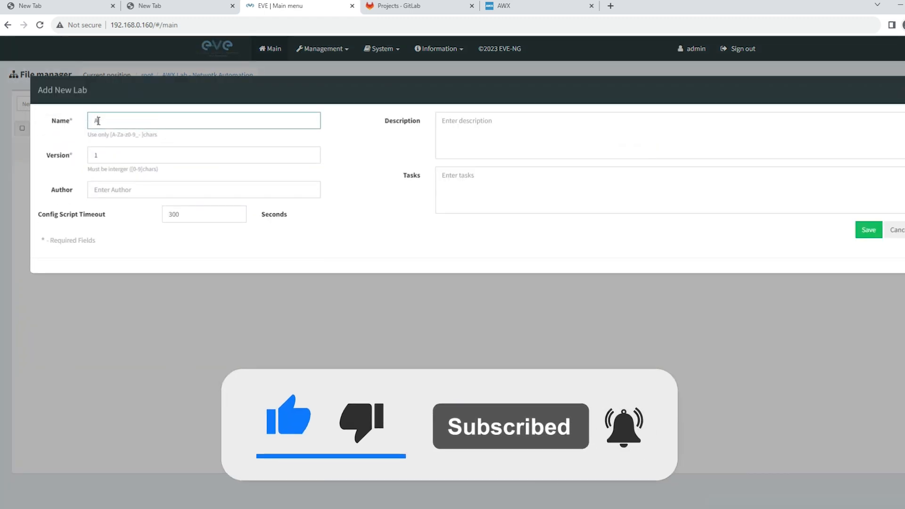
{"action": "type", "text": "WX_Topo_1"}
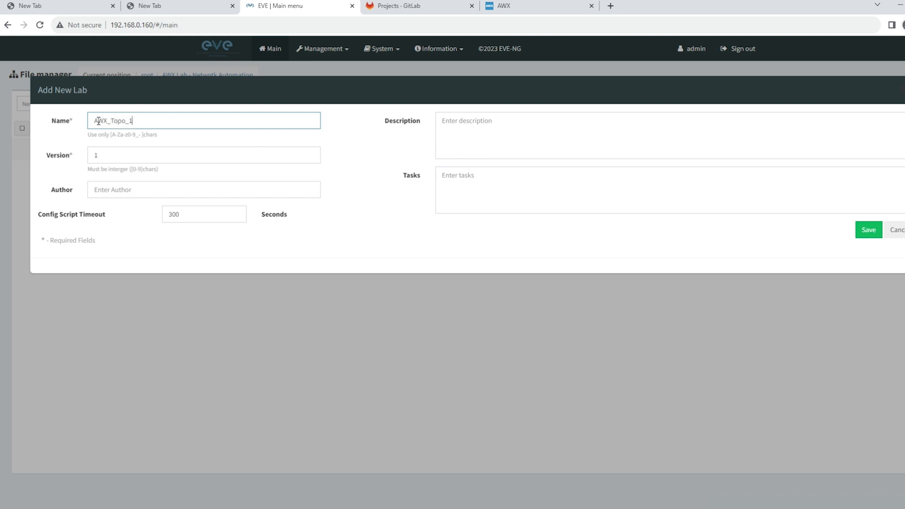
{"action": "left_click", "coordinate": [862, 233]}
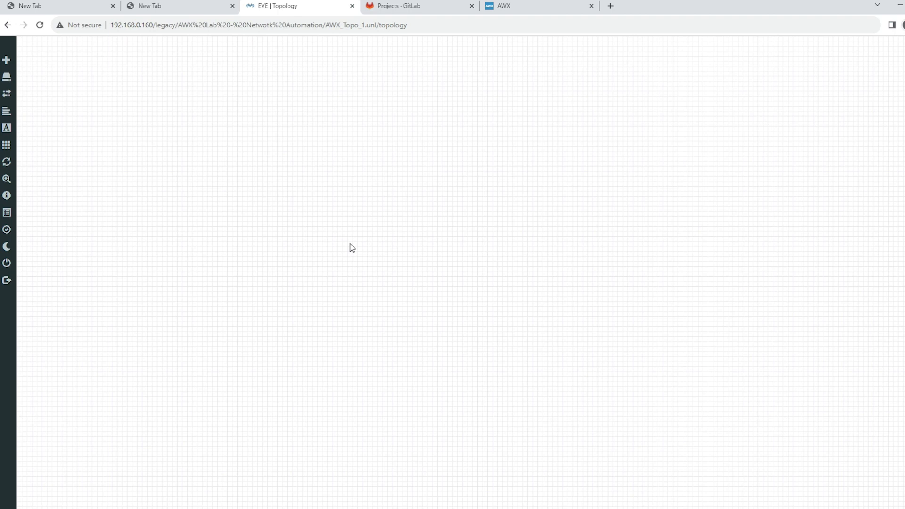
Step: Begin adding a node to the empty topology using the Cisco vIOS Router template
{"action": "right_click", "coordinate": [372, 219]}
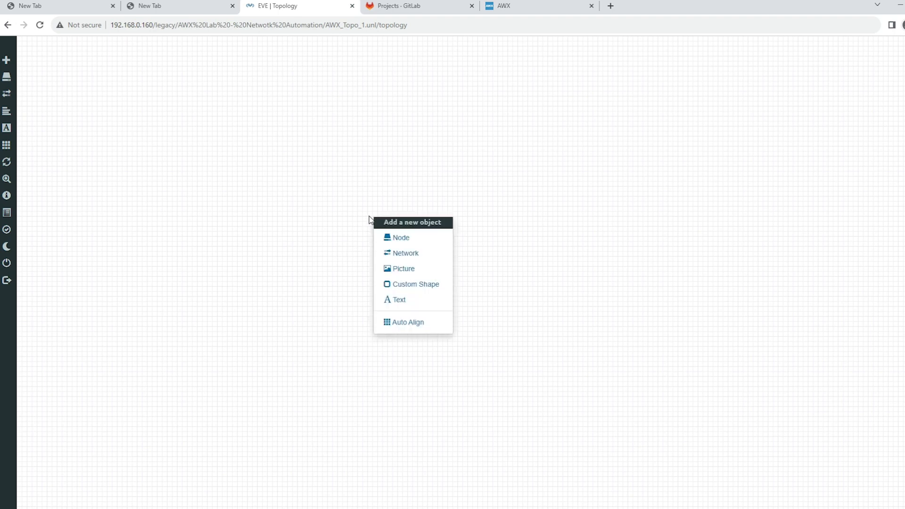
{"action": "left_click", "coordinate": [389, 240]}
{"action": "type", "text": "cisco"}
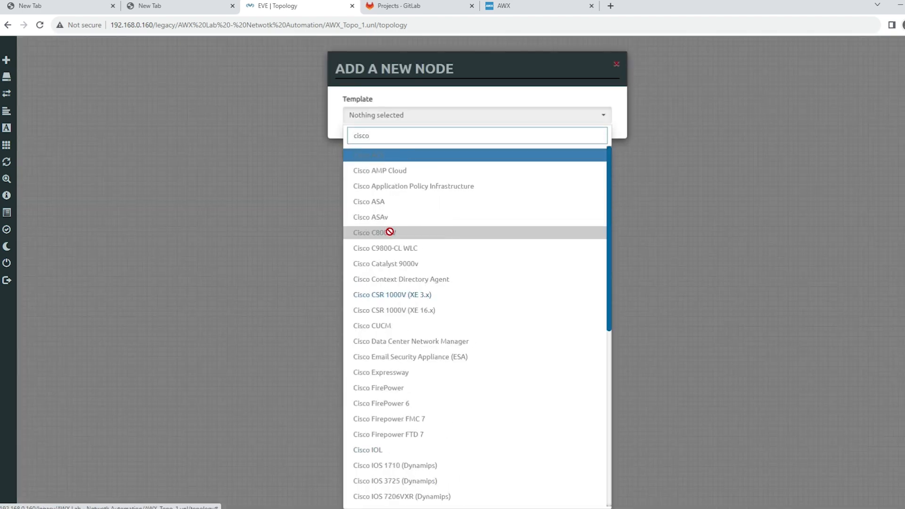
{"action": "scroll", "coordinate": [395, 236], "scroll_direction": "down", "scroll_amount": 5}
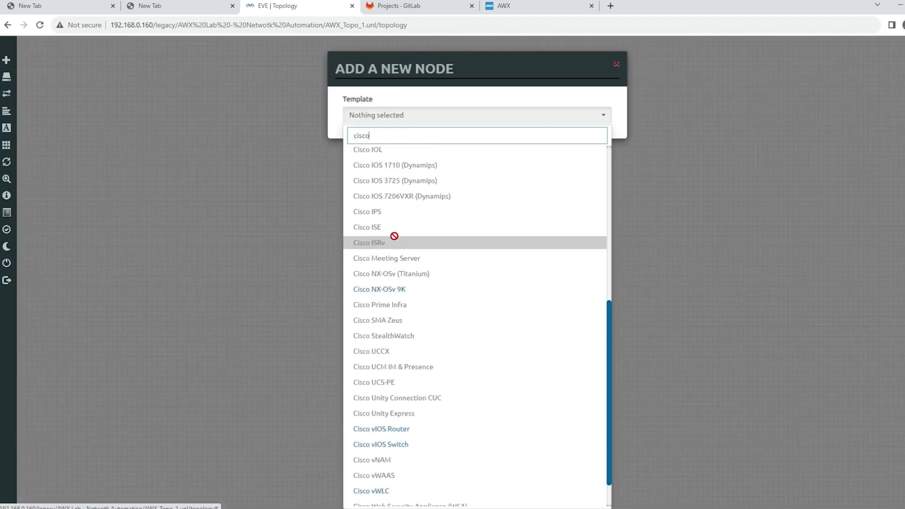
{"action": "left_click", "coordinate": [410, 429]}
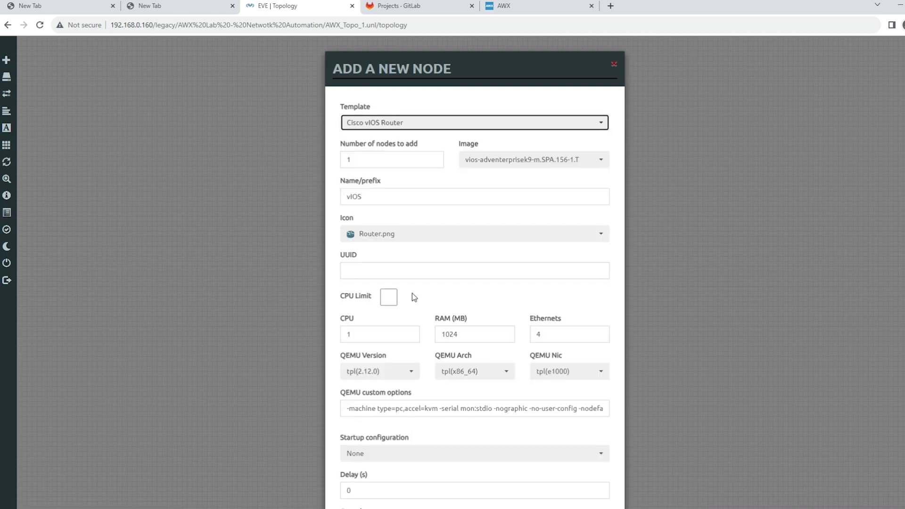
Step: Add two of these routers with the router_red_small.png icon and space them apart horizontally on the canvas
{"action": "left_click", "coordinate": [411, 240]}
{"action": "scroll", "coordinate": [419, 277], "scroll_direction": "down", "scroll_amount": 10}
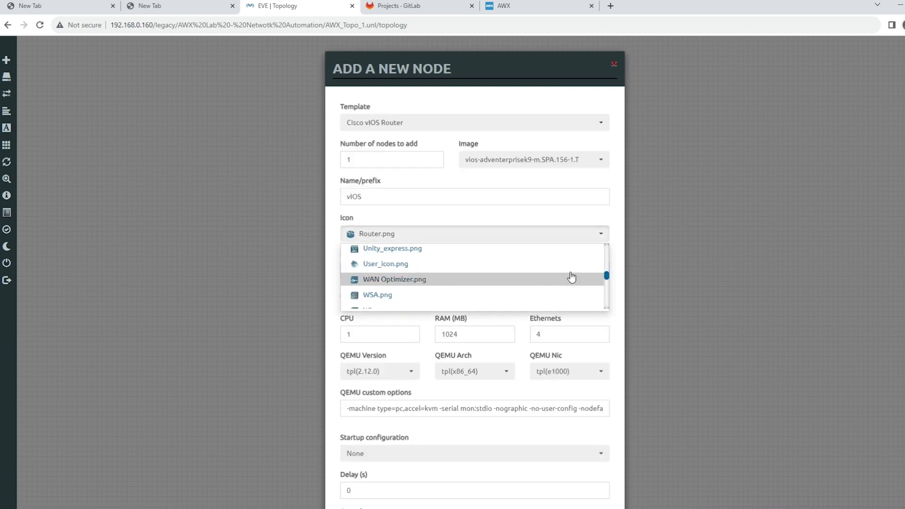
{"action": "left_click_drag", "start_coordinate": [608, 283], "coordinate": [607, 300]}
{"action": "left_click", "coordinate": [495, 273]}
{"action": "left_click_drag", "start_coordinate": [364, 163], "coordinate": [338, 166]}
{"action": "type", "text": "2"}
{"action": "scroll", "coordinate": [431, 366], "scroll_direction": "down", "scroll_amount": 3}
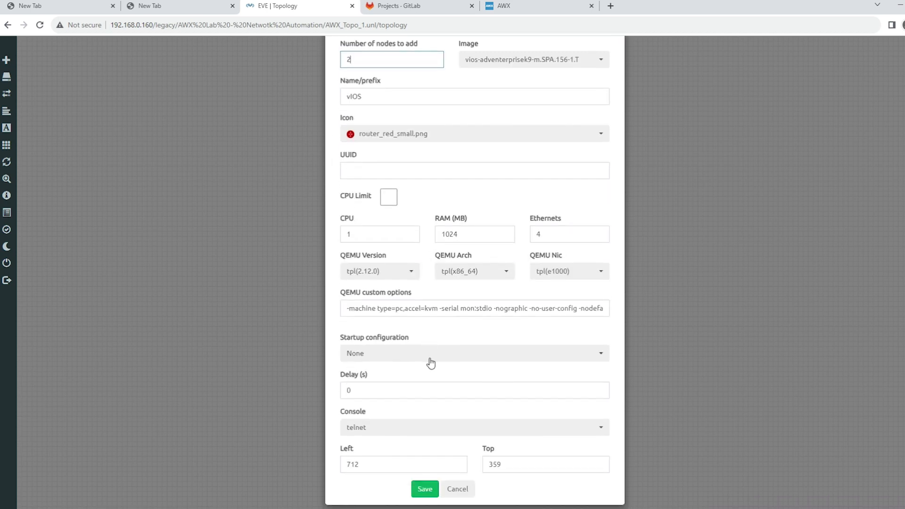
{"action": "left_click", "coordinate": [425, 482]}
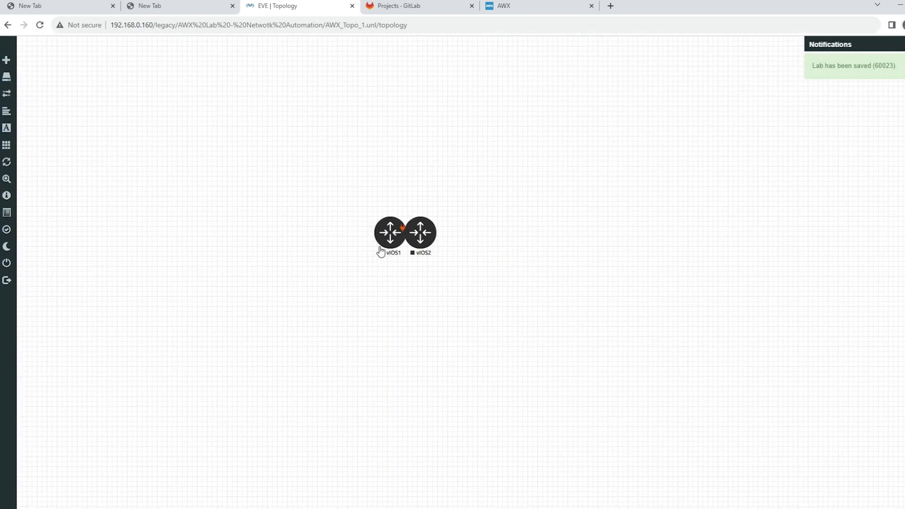
{"action": "left_click_drag", "start_coordinate": [381, 252], "coordinate": [309, 252]}
Step: Begin adding another node using the Cisco vIOS Switch template
{"action": "right_click", "coordinate": [523, 317]}
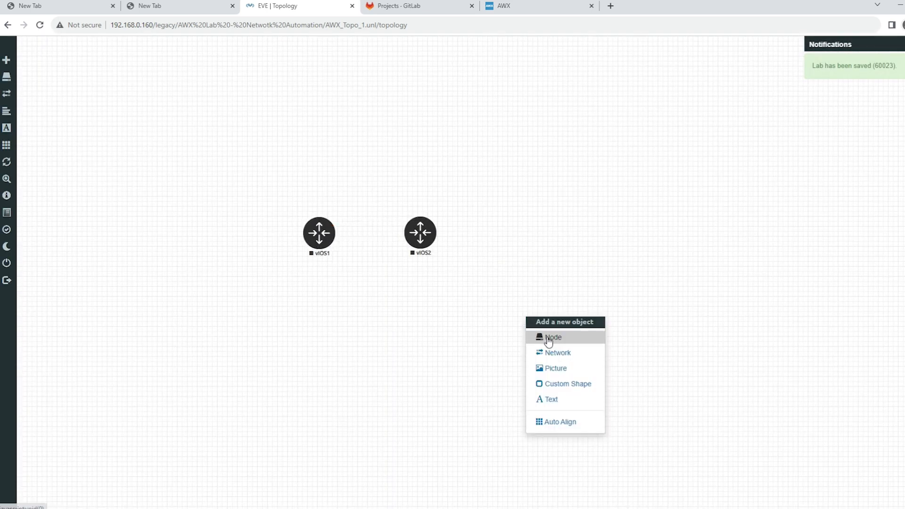
{"action": "left_click", "coordinate": [537, 337]}
{"action": "type", "text": "cisco"}
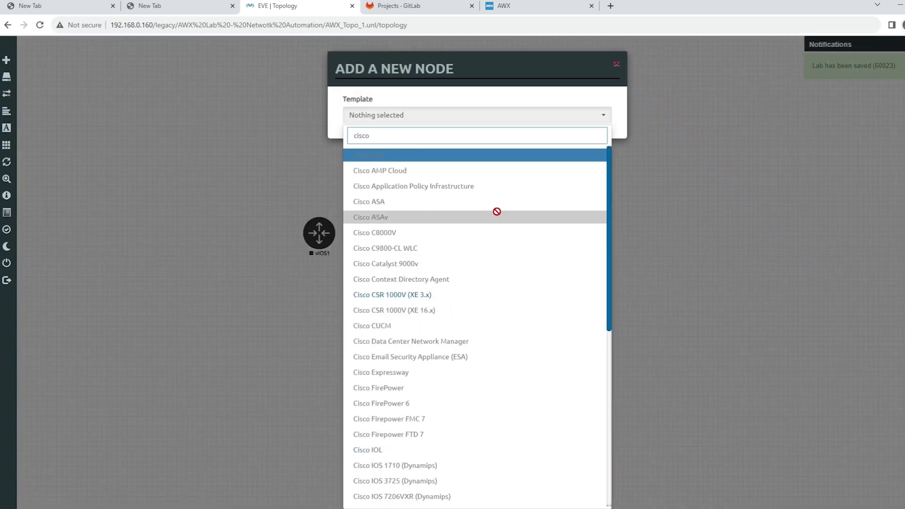
{"action": "scroll", "coordinate": [481, 318], "scroll_direction": "down", "scroll_amount": 2}
{"action": "scroll", "coordinate": [481, 319], "scroll_direction": "down", "scroll_amount": 4}
{"action": "left_click", "coordinate": [408, 445]}
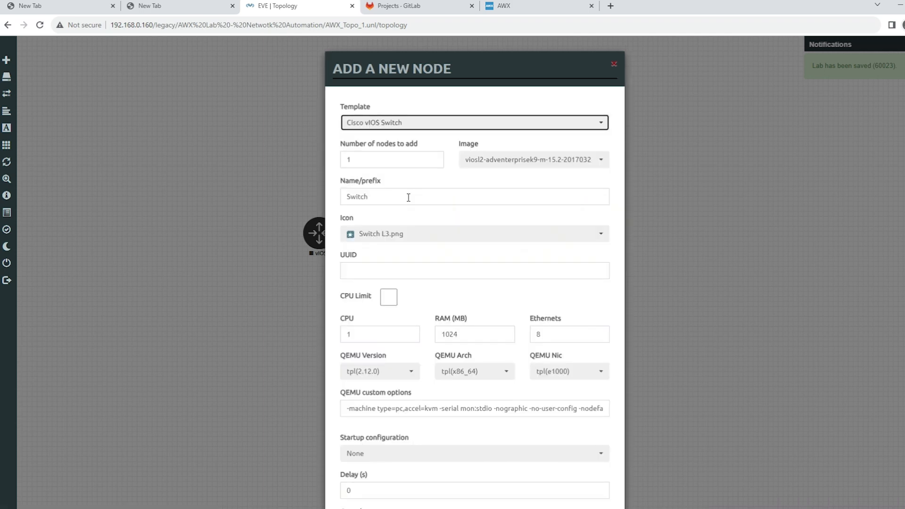
Step: Add one switch with the switch_red_large.png icon and place it above and between the two routers
{"action": "left_click", "coordinate": [434, 238]}
{"action": "scroll", "coordinate": [454, 272], "scroll_direction": "down", "scroll_amount": 10}
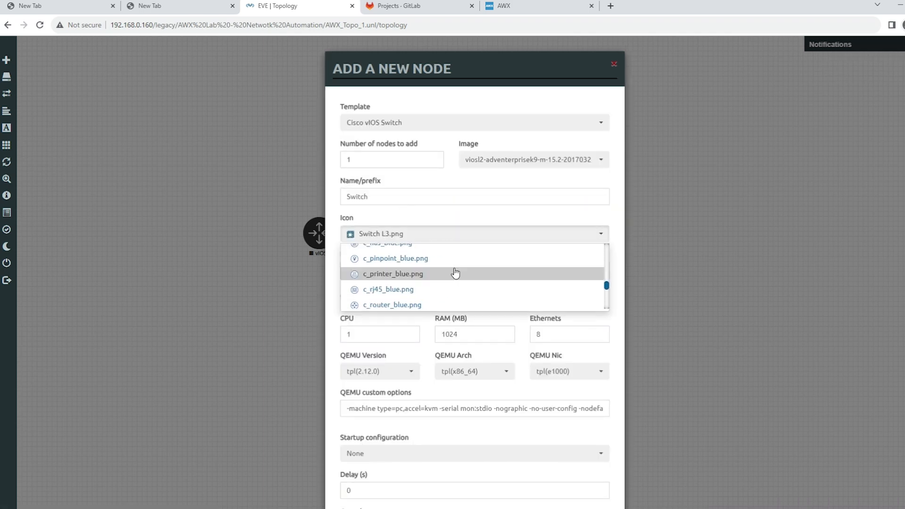
{"action": "scroll", "coordinate": [455, 272], "scroll_direction": "down", "scroll_amount": 12}
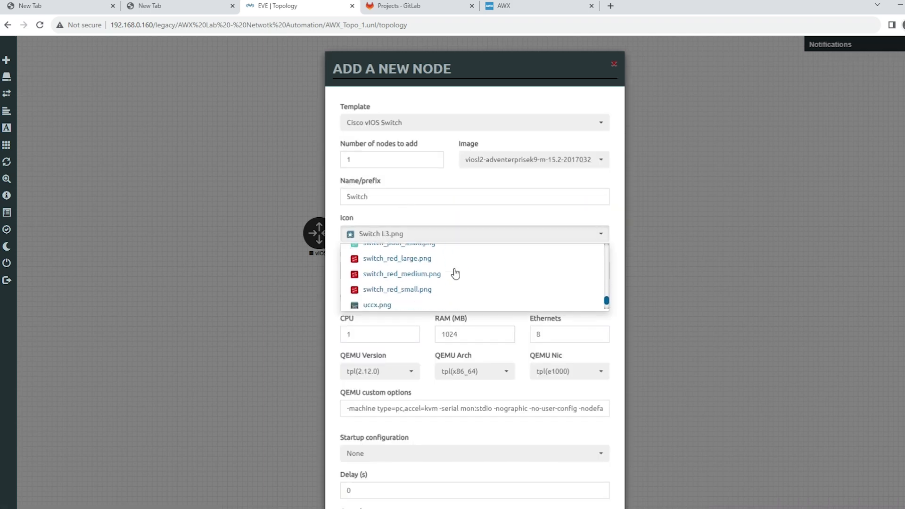
{"action": "left_click", "coordinate": [415, 257]}
{"action": "scroll", "coordinate": [425, 377], "scroll_direction": "down", "scroll_amount": 3}
{"action": "left_click", "coordinate": [427, 488]}
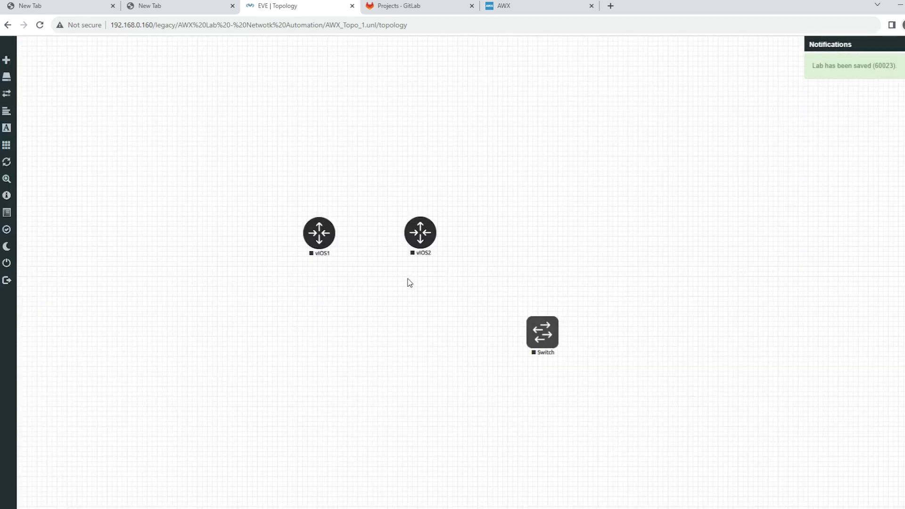
{"action": "left_click_drag", "start_coordinate": [542, 324], "coordinate": [380, 128]}
Step: Add a network of type Management(Cloud0) named Net to the topology
{"action": "right_click", "coordinate": [584, 203]}
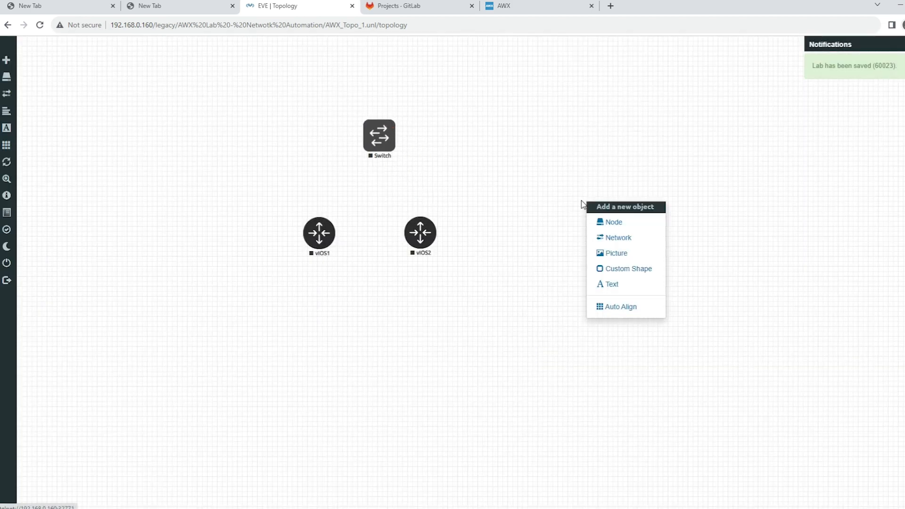
{"action": "left_click", "coordinate": [612, 237]}
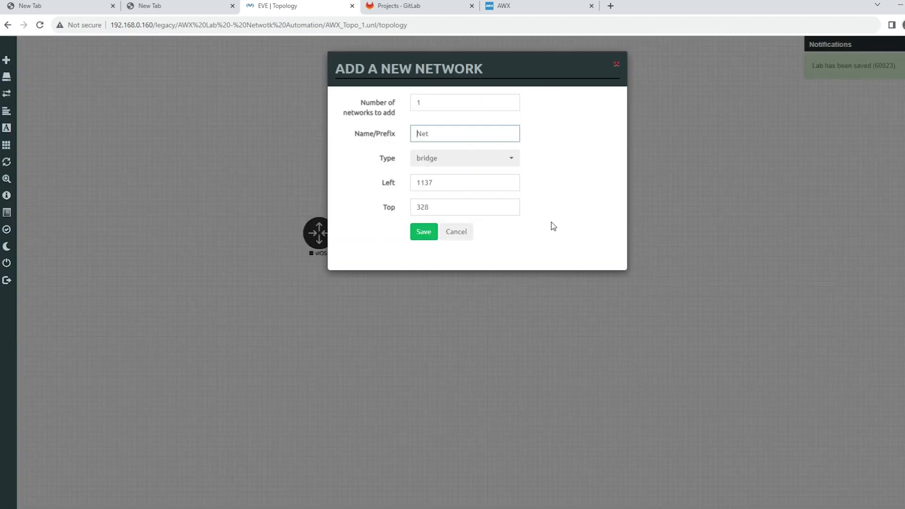
{"action": "left_click", "coordinate": [465, 166]}
{"action": "left_click", "coordinate": [463, 213]}
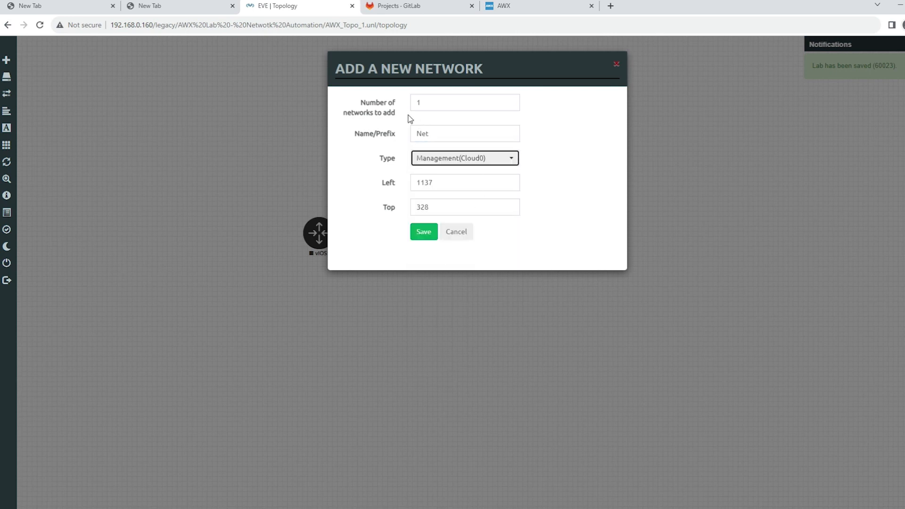
{"action": "left_click", "coordinate": [420, 238]}
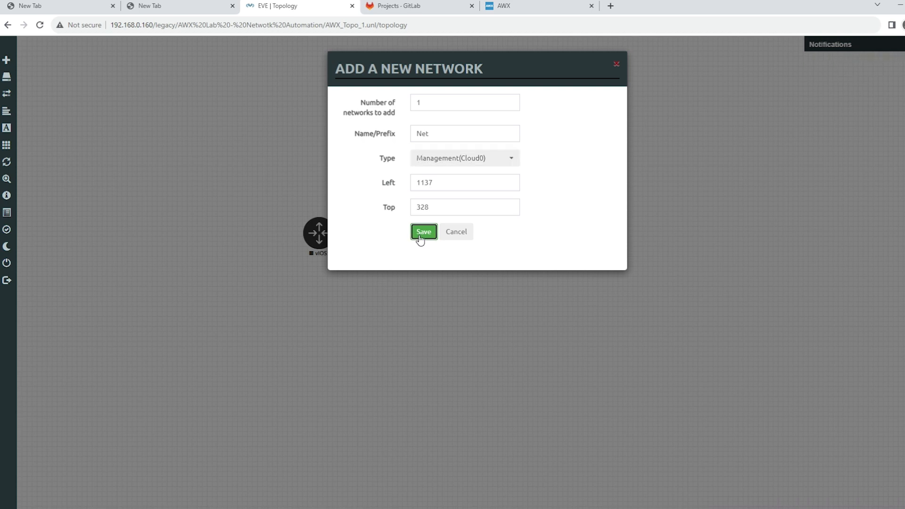
Step: Rearrange the topology with Net at the top, the switch below it, and vIOS1 and vIOS2 spread out underneath
{"action": "left_click_drag", "start_coordinate": [422, 240], "coordinate": [464, 318]}
{"action": "left_click_drag", "start_coordinate": [317, 239], "coordinate": [307, 310]}
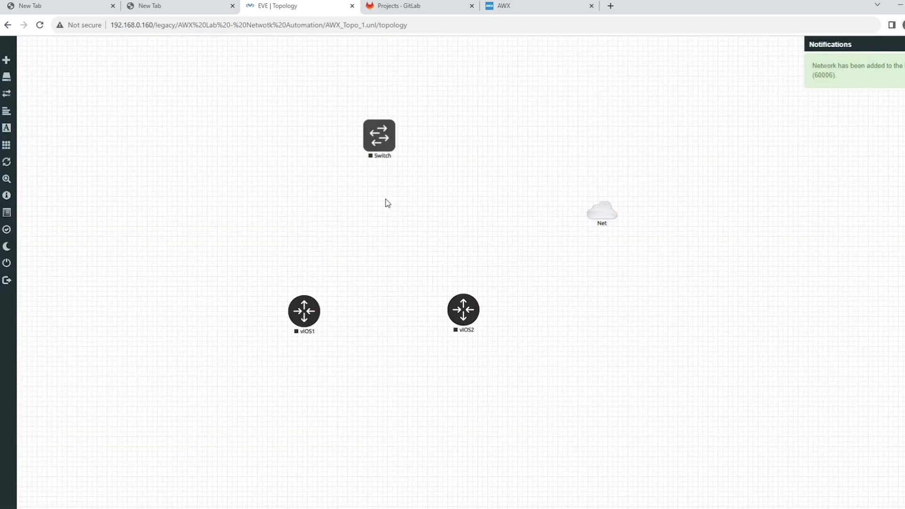
{"action": "left_click_drag", "start_coordinate": [378, 157], "coordinate": [375, 235]}
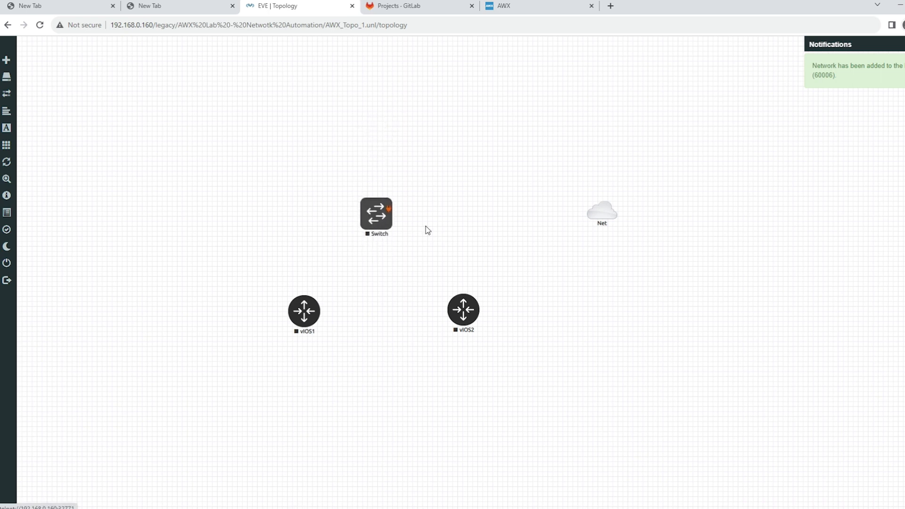
{"action": "left_click_drag", "start_coordinate": [618, 224], "coordinate": [371, 114]}
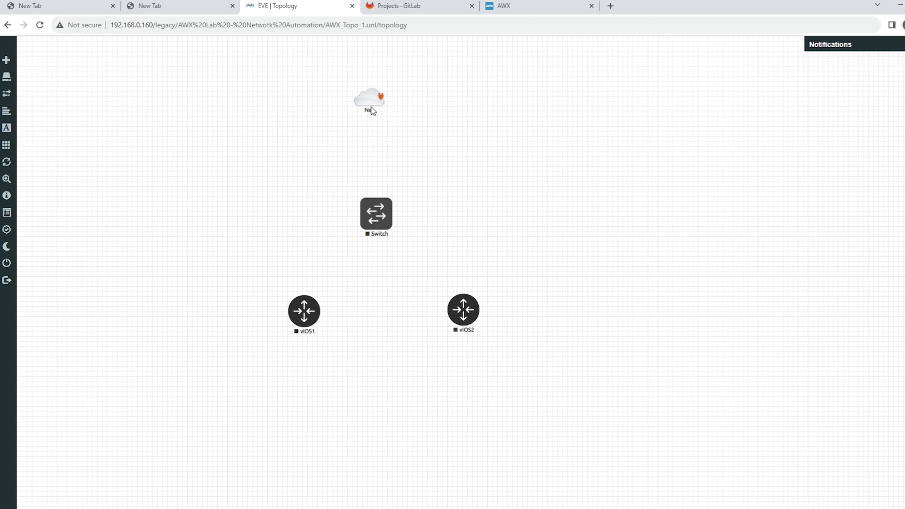
Step: Connect vIOS1 Gi0/0 to the switch's Gi0/0, and vIOS2 Gi0/1 to the switch's Gi0/1
{"action": "left_click_drag", "start_coordinate": [318, 300], "coordinate": [376, 214]}
{"action": "left_click", "coordinate": [493, 337]}
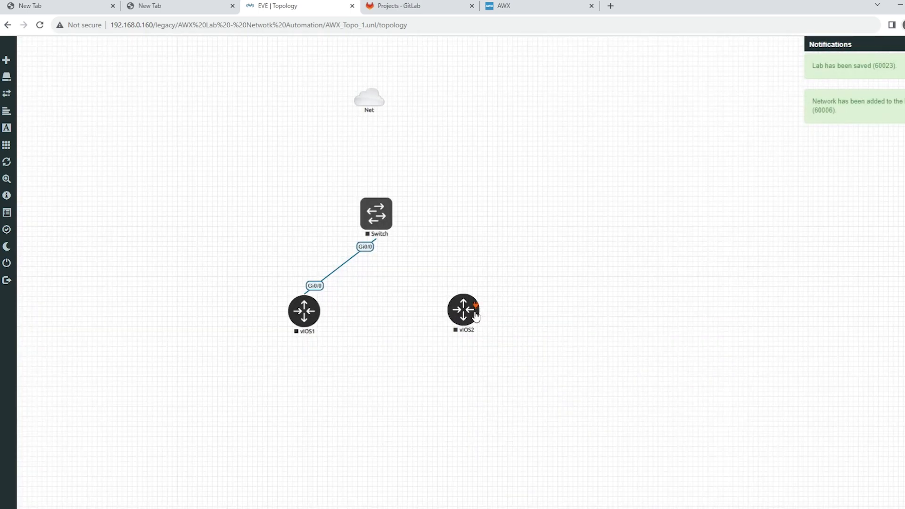
{"action": "left_click_drag", "start_coordinate": [475, 305], "coordinate": [387, 226]}
{"action": "left_click", "coordinate": [474, 185]}
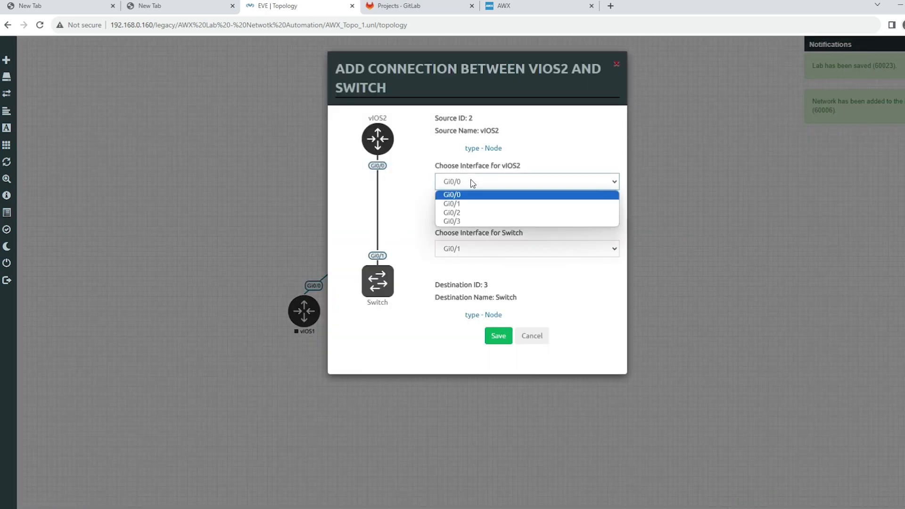
{"action": "left_click", "coordinate": [468, 206]}
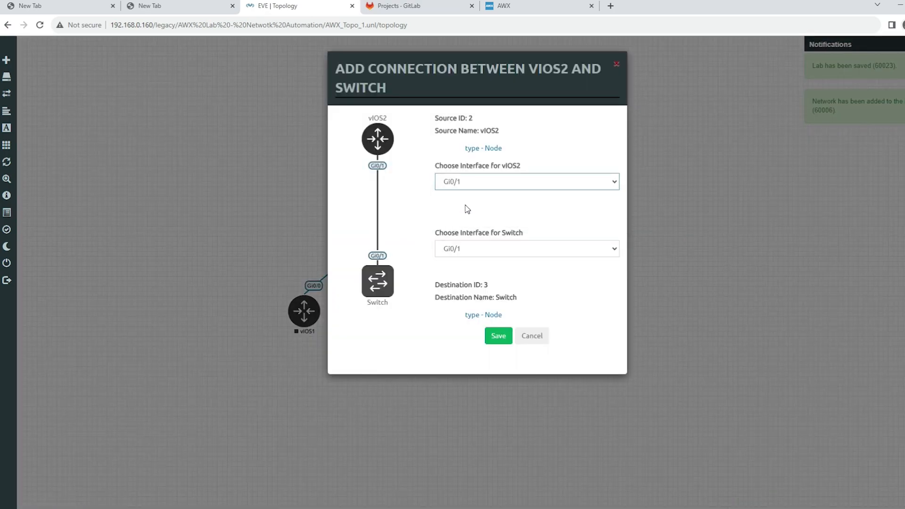
{"action": "left_click", "coordinate": [497, 337]}
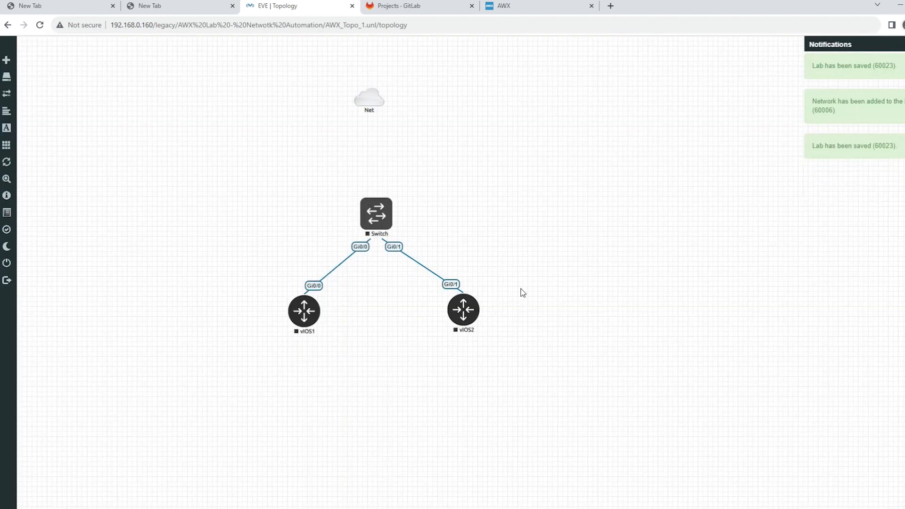
Step: Connect the switch's Gi0/2 interface to the Net cloud
{"action": "left_click_drag", "start_coordinate": [390, 210], "coordinate": [370, 99]}
{"action": "left_click", "coordinate": [500, 296]}
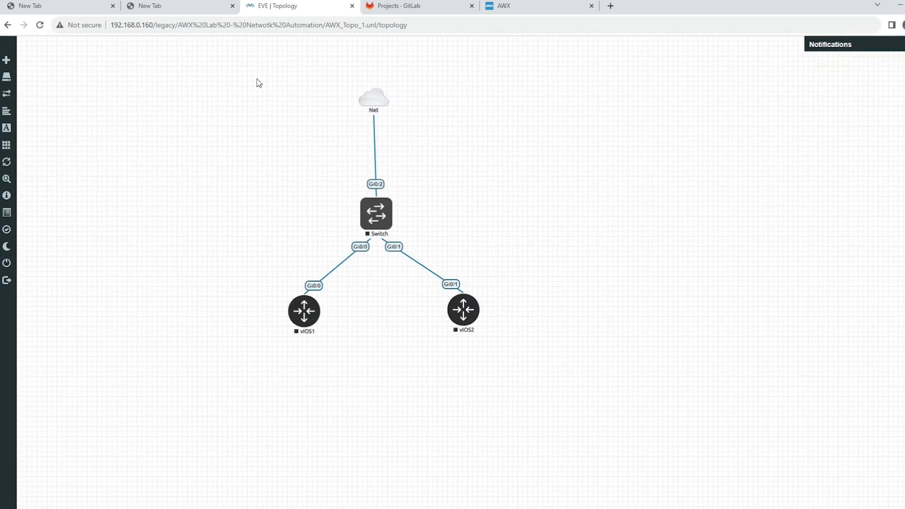
Step: Select all devices in the topology and start them together
{"action": "left_click_drag", "start_coordinate": [253, 73], "coordinate": [500, 370]}
{"action": "right_click", "coordinate": [478, 289]}
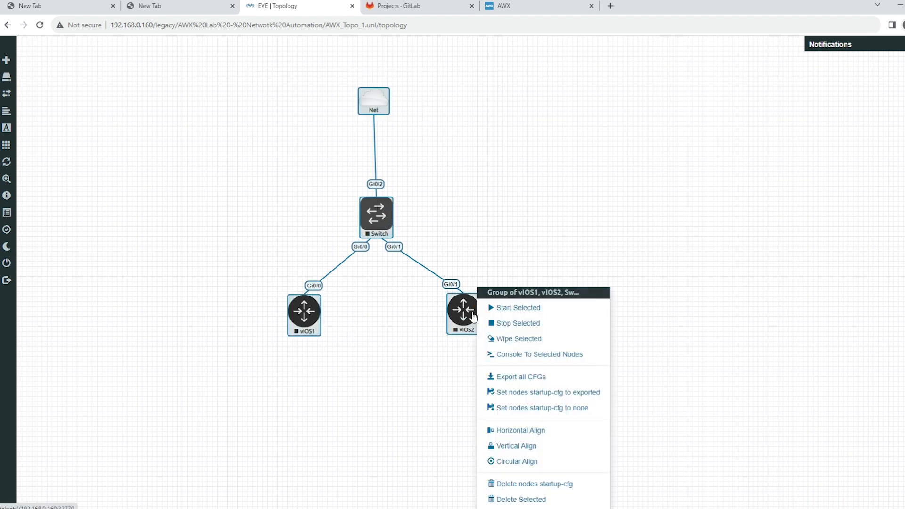
{"action": "left_click", "coordinate": [518, 311]}
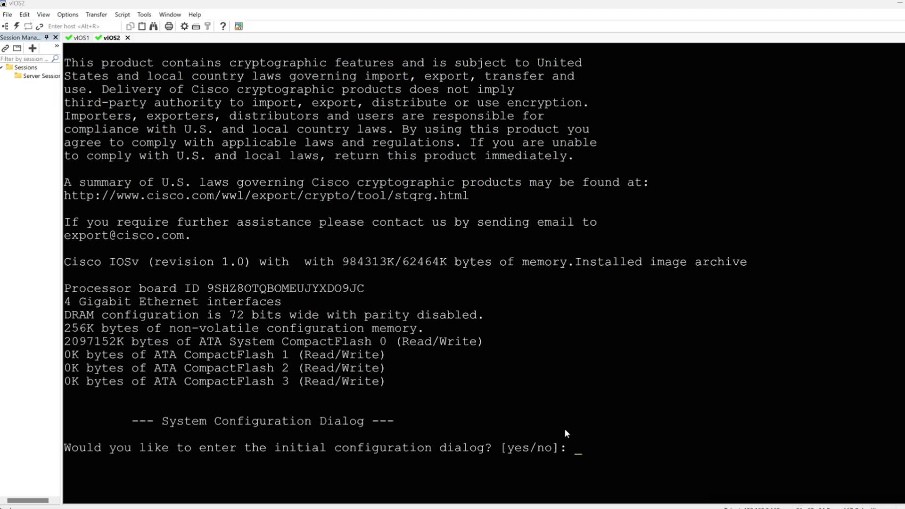
Step: In the SecureCRT console sessions, answer no to the initial configuration dialog on vIOS2 and vIOS1
{"action": "type", "text": "no"}
{"action": "key", "text": "Return"}
{"action": "left_click", "coordinate": [87, 39]}
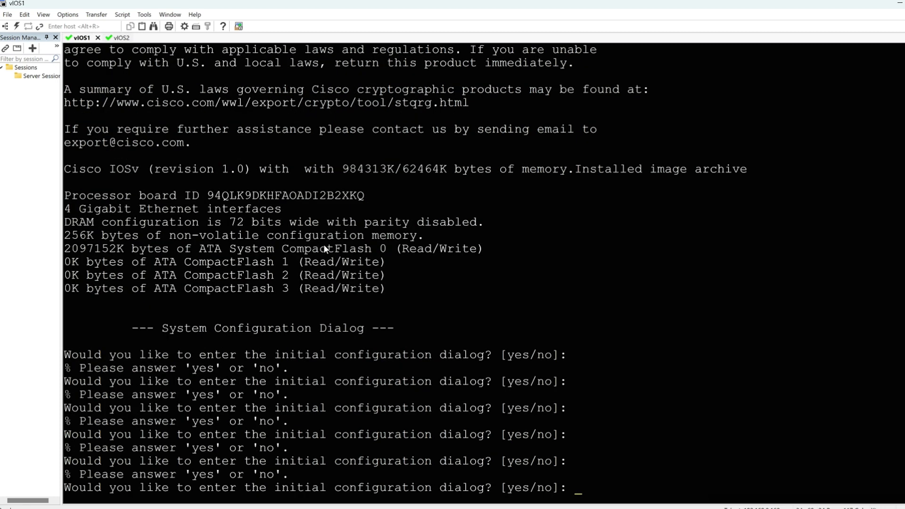
{"action": "type", "text": "no"}
{"action": "left_click", "coordinate": [125, 38]}
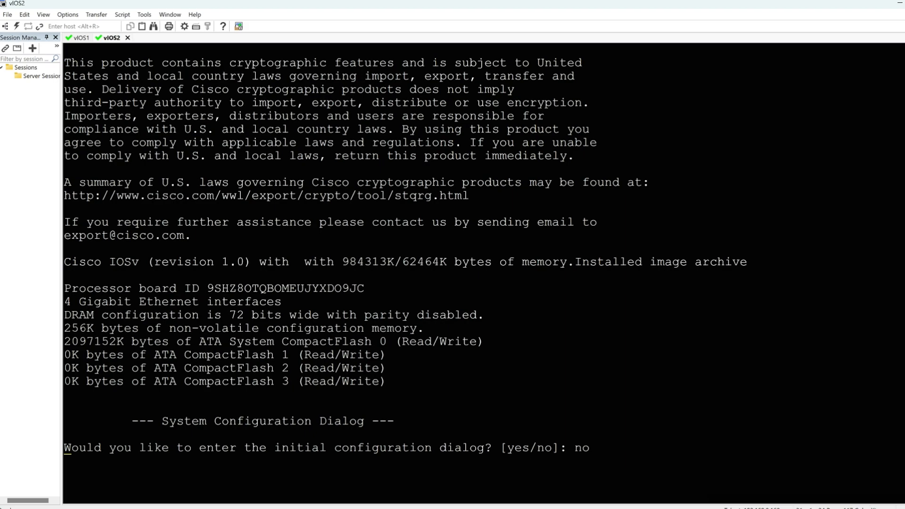
Step: Enter privileged EXEC mode on the vIOS2 console with en
{"action": "key", "text": "Return"}
{"action": "key", "text": "Return"}
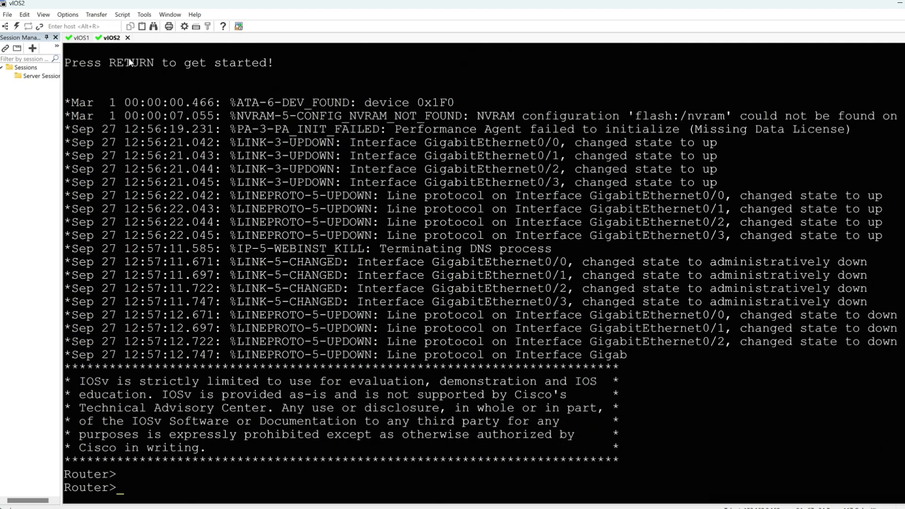
{"action": "type", "text": "en"}
{"action": "key", "text": "Return"}
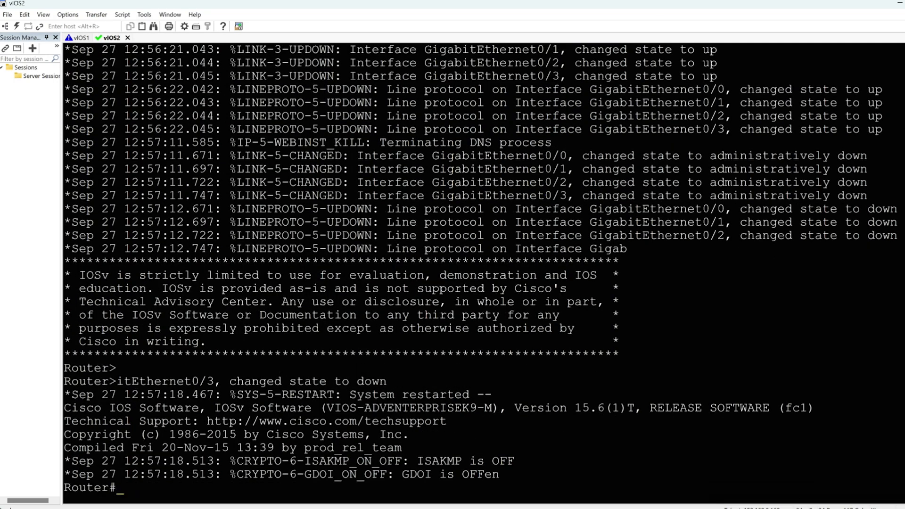
Step: Switch to the vIOS1 console and enter privileged EXEC mode with en
{"action": "left_click", "coordinate": [84, 39]}
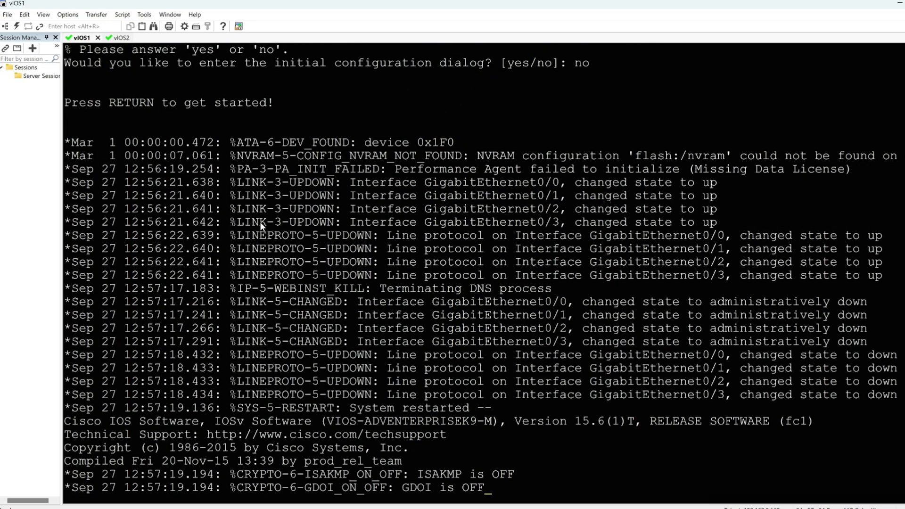
{"action": "key", "text": "Return"}
{"action": "key", "text": "Return"}
{"action": "key", "text": "Return"}
{"action": "type", "text": "en"}
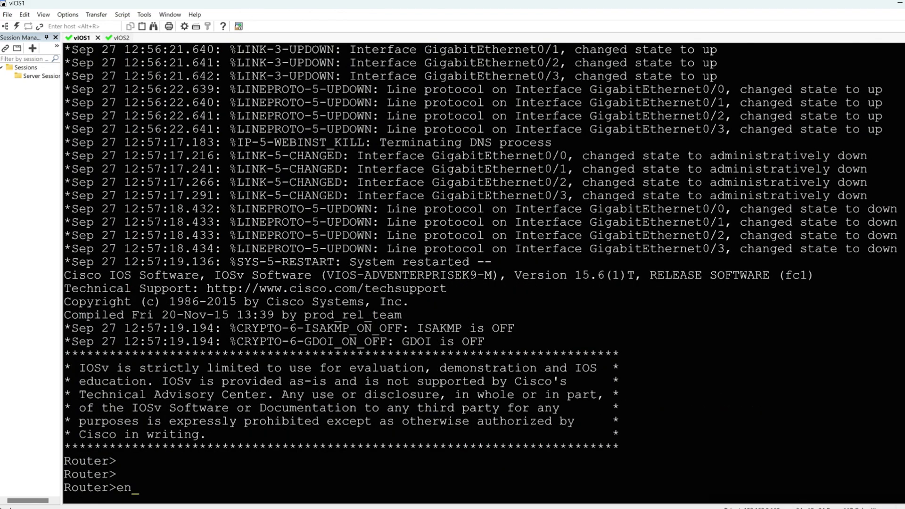
{"action": "key", "text": "Return"}
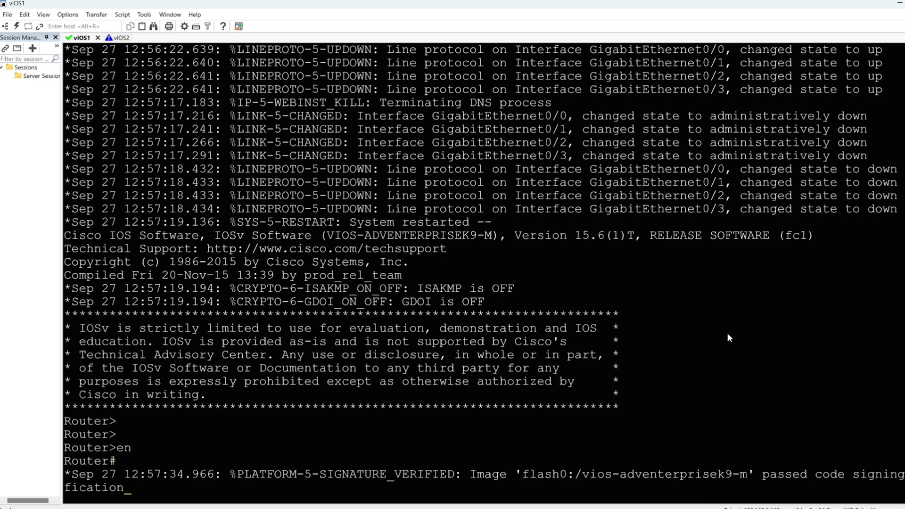
{"action": "key", "text": "Return"}
{"action": "key", "text": "Return"}
{"action": "key", "text": "Return"}
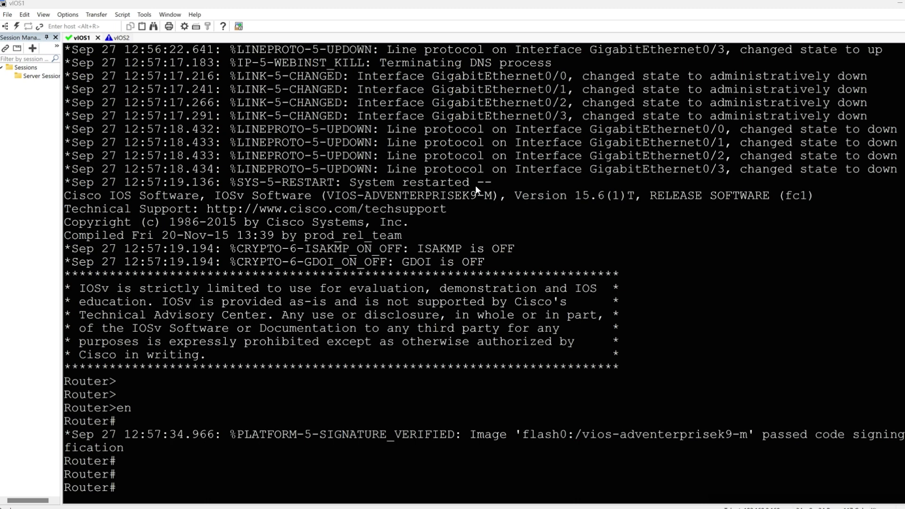
Step: Paste the commands setting hostname vIOS1, domain name eveng_vlab and SSH version 2, and start RSA key generation
{"action": "right_click", "coordinate": [492, 155]}
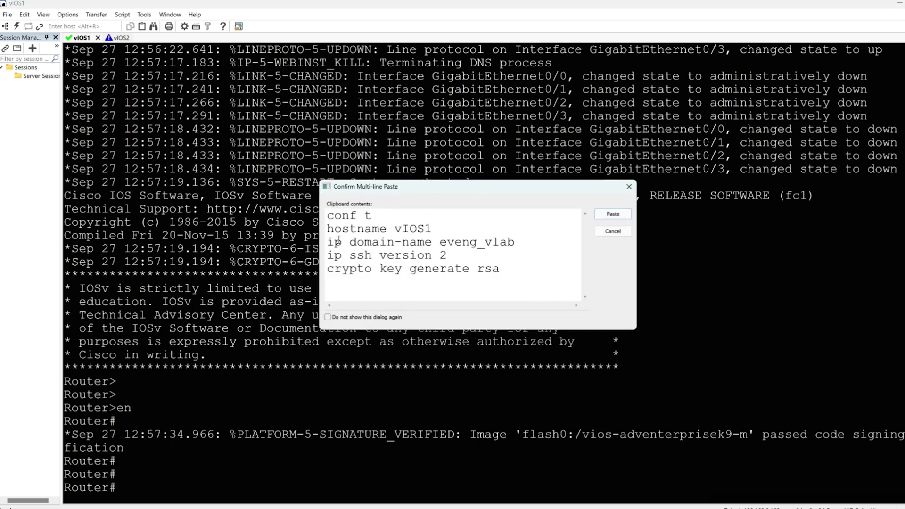
{"action": "left_click_drag", "start_coordinate": [341, 242], "coordinate": [507, 242]}
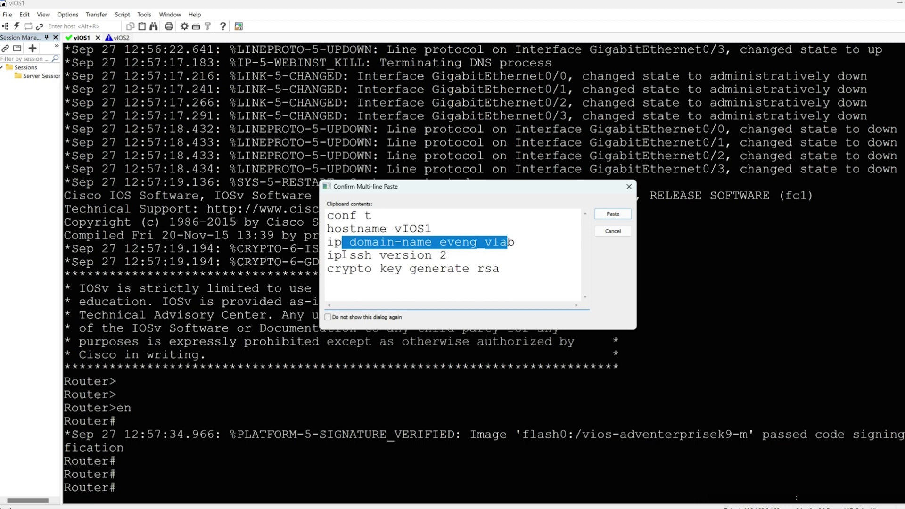
{"action": "left_click_drag", "start_coordinate": [342, 256], "coordinate": [463, 256]}
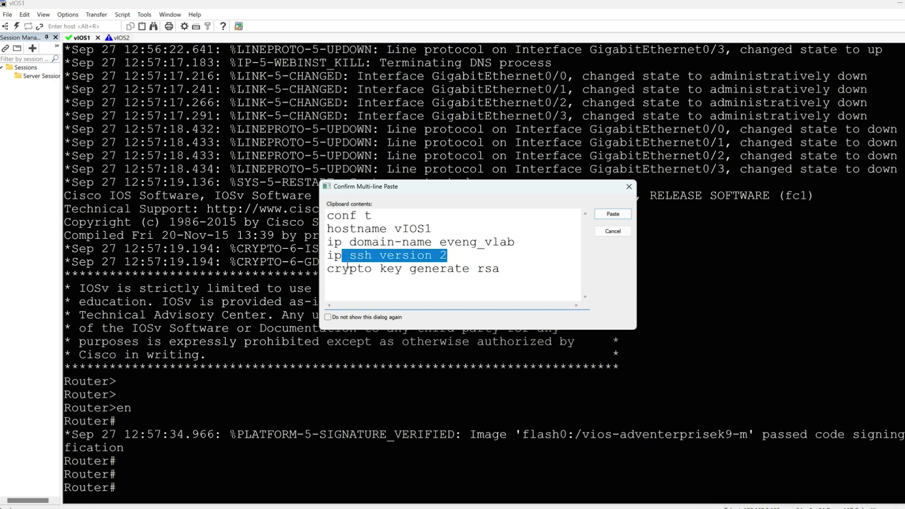
{"action": "left_click_drag", "start_coordinate": [342, 269], "coordinate": [516, 274]}
{"action": "left_click", "coordinate": [609, 216]}
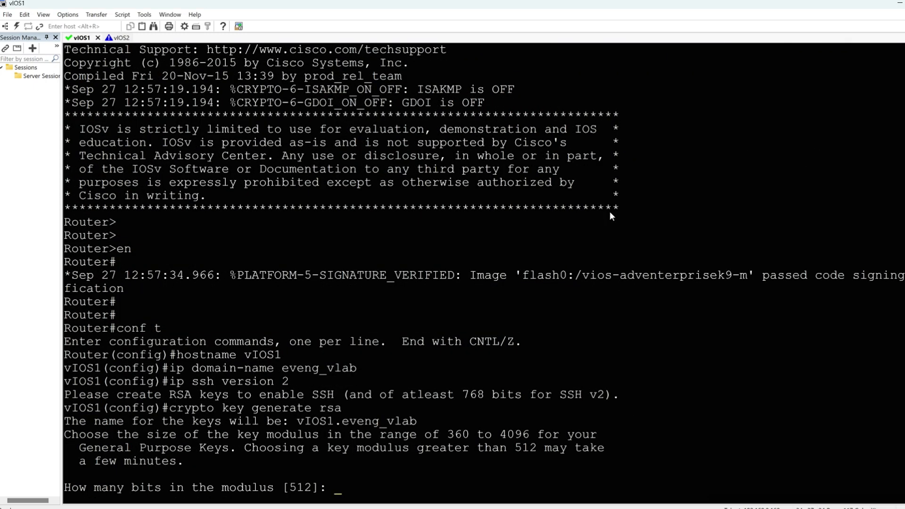
Step: Generate the RSA keys on vIOS1 with a 2048-bit modulus
{"action": "type", "text": "202"}
{"action": "type", "text": "4"}
{"action": "key", "text": "BackSpace"}
{"action": "key", "text": "BackSpace"}
{"action": "key", "text": "BackSpace"}
{"action": "key", "text": "BackSpace"}
{"action": "type", "text": "2048"}
{"action": "key", "text": "Return"}
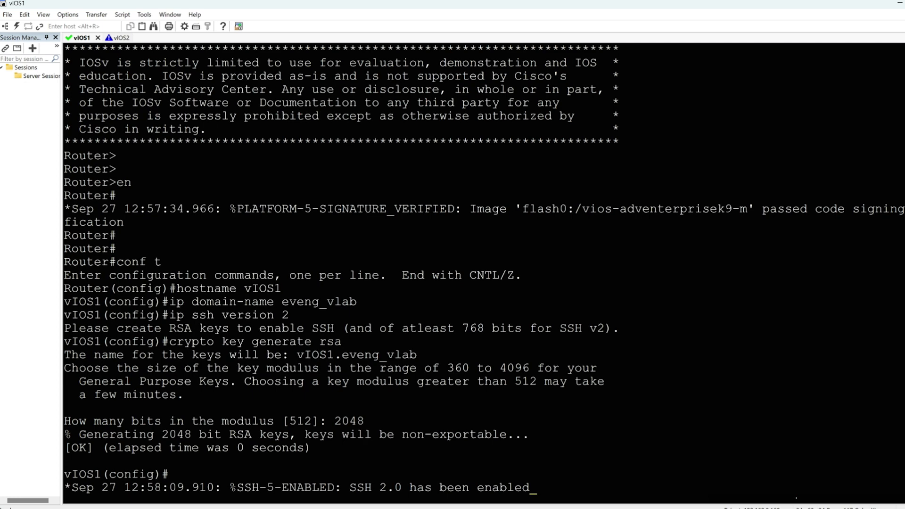
{"action": "key", "text": "Return"}
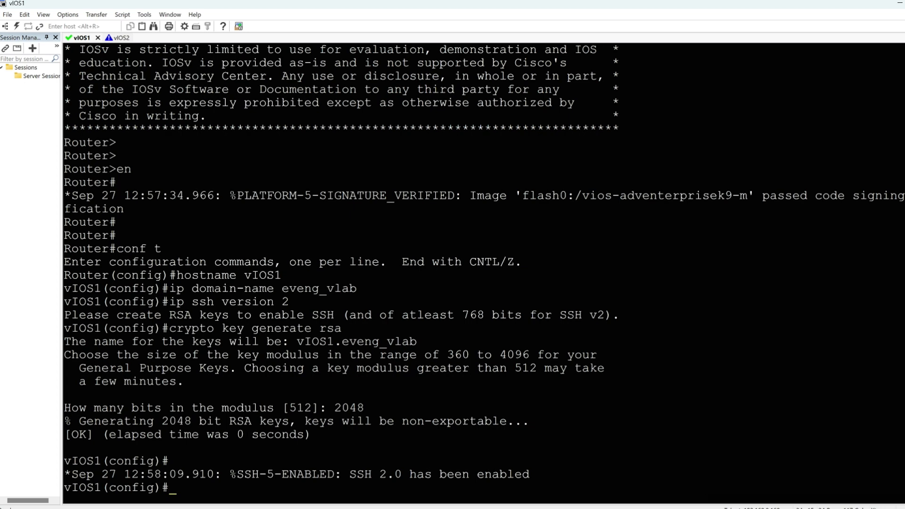
Step: On vIOS1, create the privilege 15 user netdevops with its password, and set line vty 0 4 to login local and transport input ssh
{"action": "key", "text": "ctrl+c"}
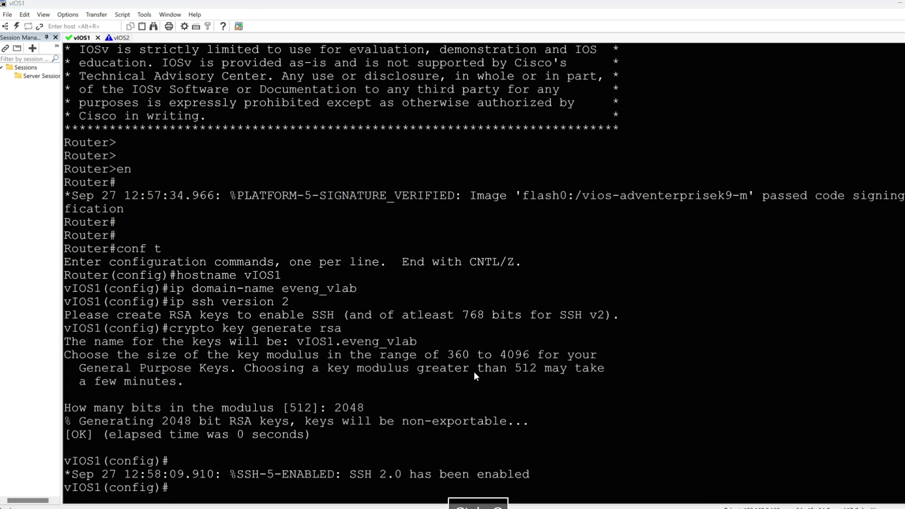
{"action": "key", "text": "ctrl+v"}
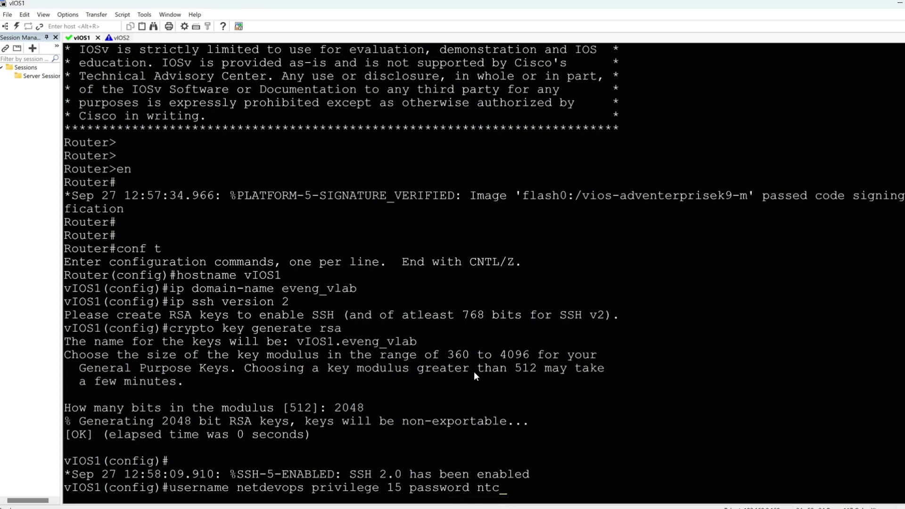
{"action": "key", "text": "Return"}
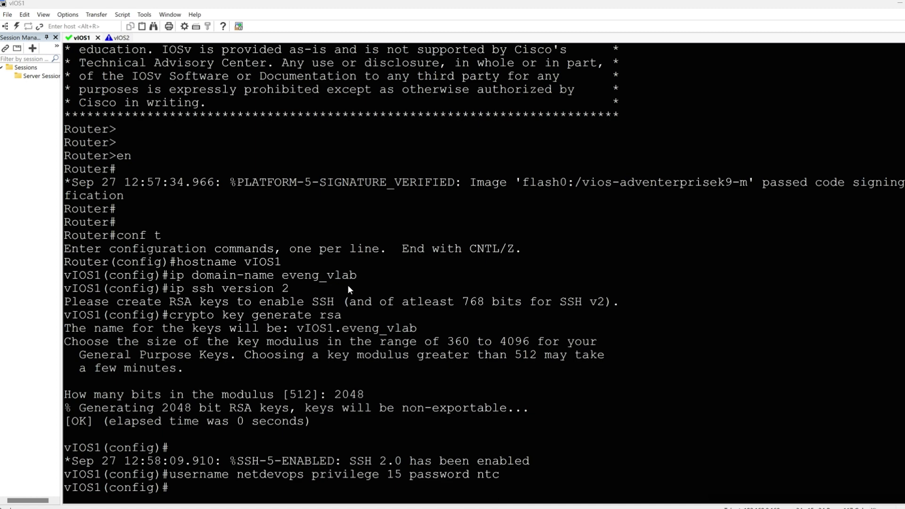
{"action": "right_click", "coordinate": [362, 285]}
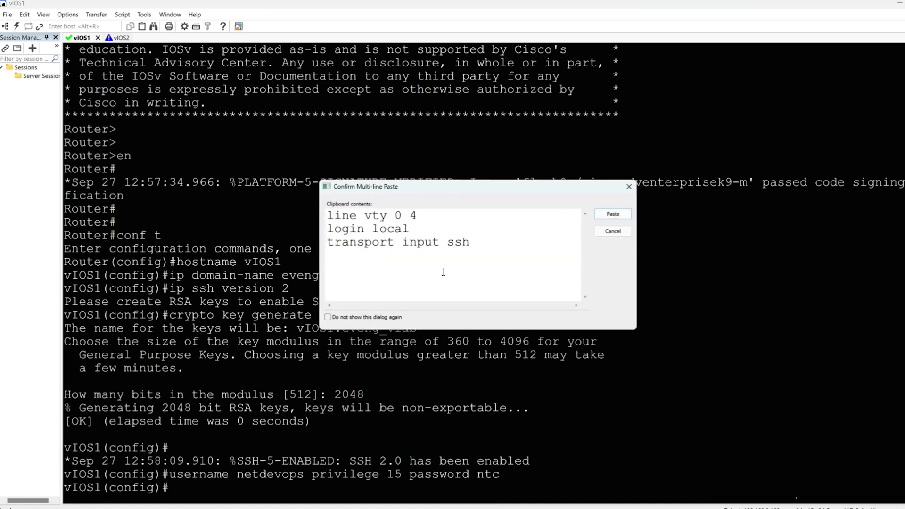
{"action": "left_click", "coordinate": [612, 215]}
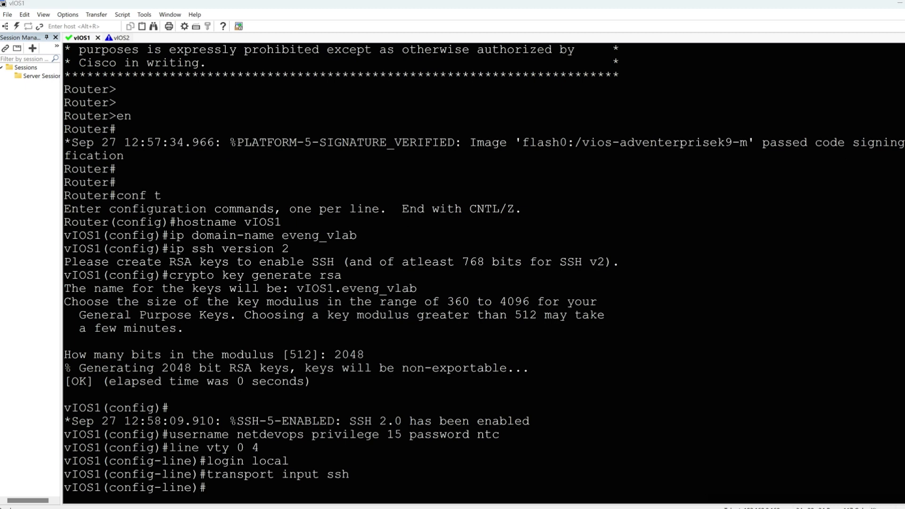
Step: On vIOS1, bring up interfaces gi0/0-3 with DHCP addressing on gi0/0, and save the configuration with wr
{"action": "right_click", "coordinate": [475, 318]}
{"action": "left_click", "coordinate": [612, 215]}
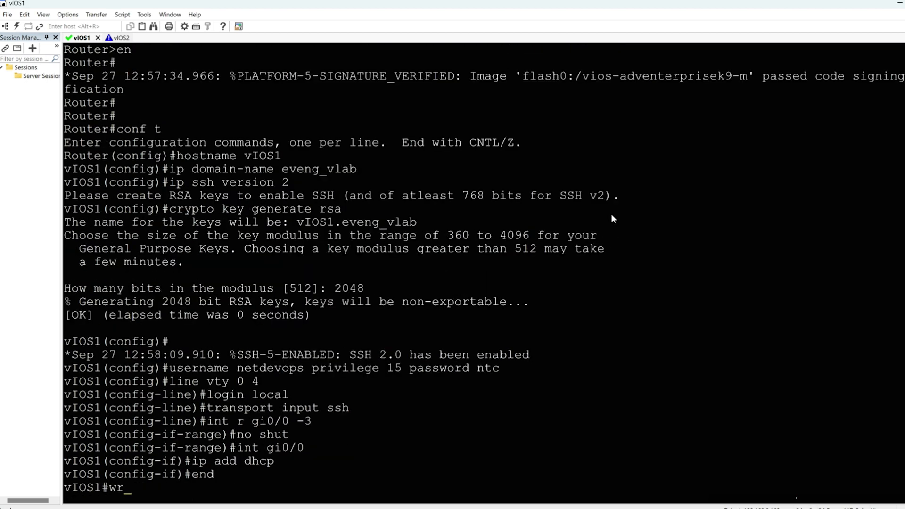
{"action": "key", "text": "Return"}
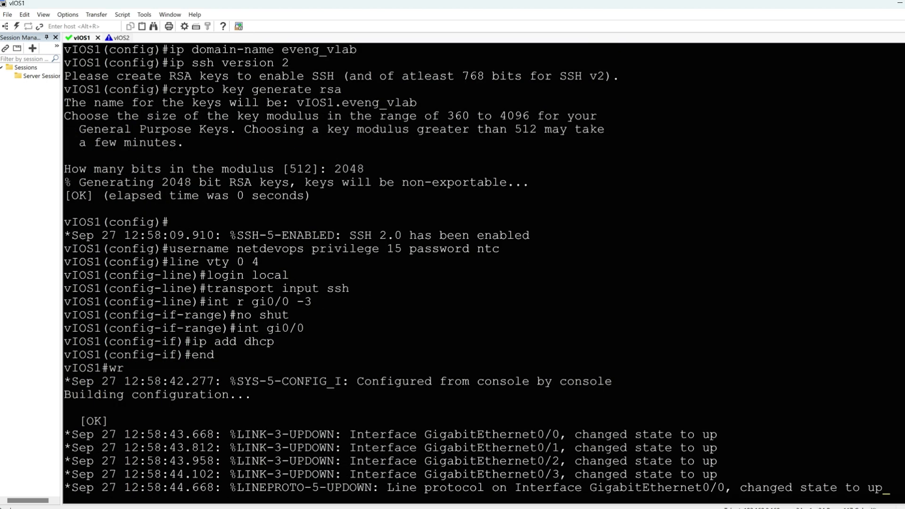
{"action": "key", "text": "Return"}
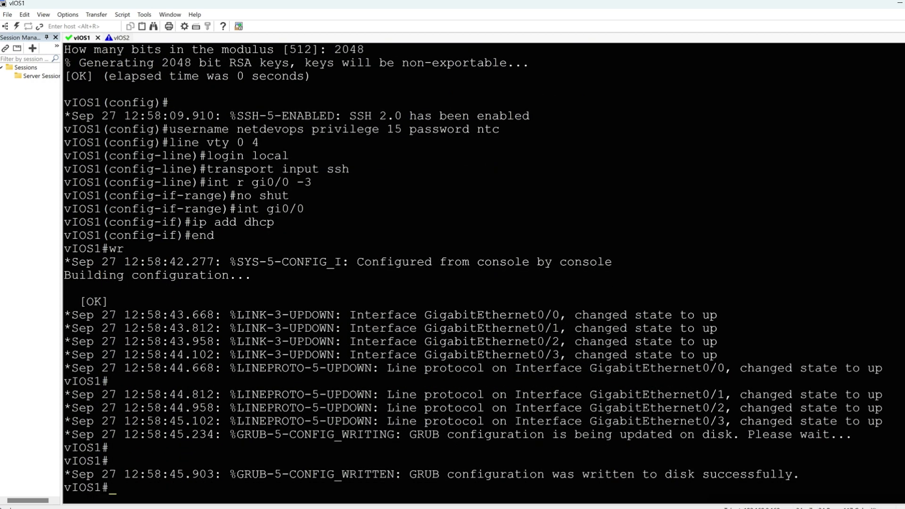
{"action": "key", "text": "Return"}
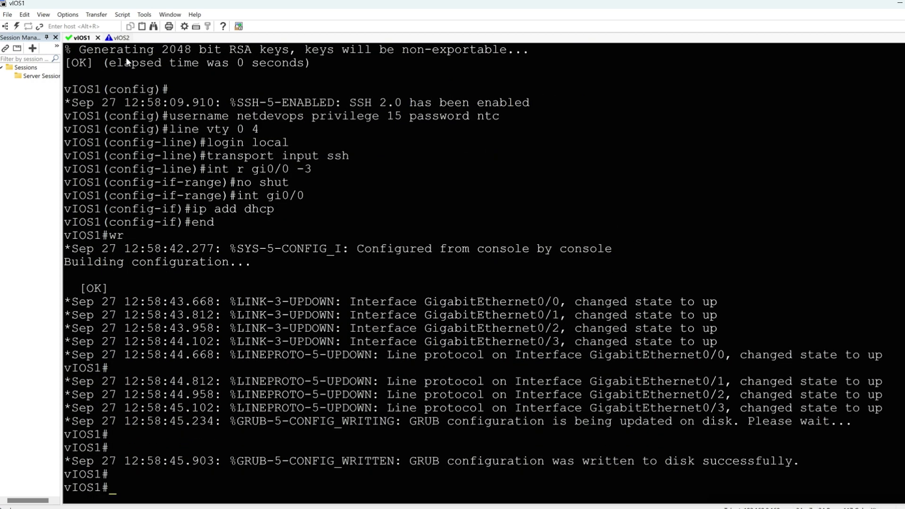
Step: On the vIOS2 console, paste the commands for hostname vIOS2, domain name eveng_vlab and SSH version 2, and start RSA key generation
{"action": "left_click", "coordinate": [123, 40]}
{"action": "key", "text": "Return"}
{"action": "key", "text": "Return"}
{"action": "key", "text": "Return"}
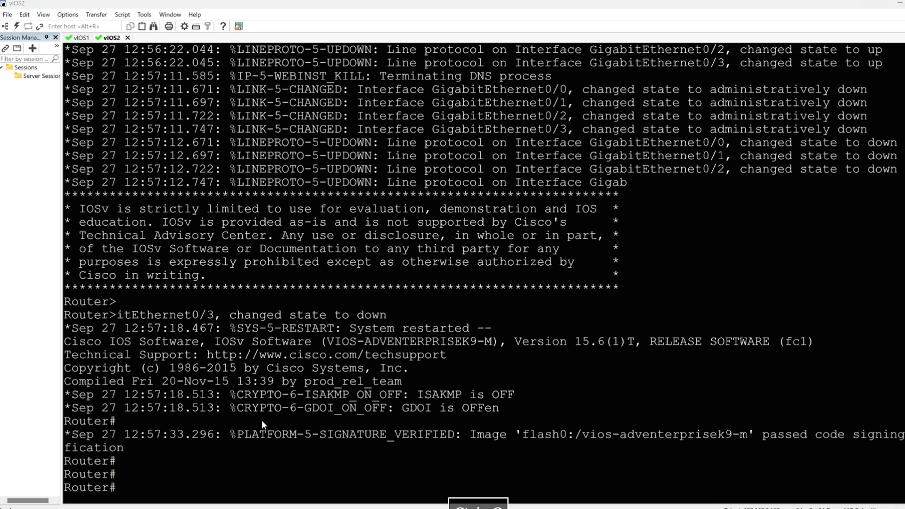
{"action": "type", "text": "con"}
{"action": "key", "text": "BackSpace"}
{"action": "key", "text": "BackSpace"}
{"action": "key", "text": "BackSpace"}
{"action": "key", "text": "BackSpace"}
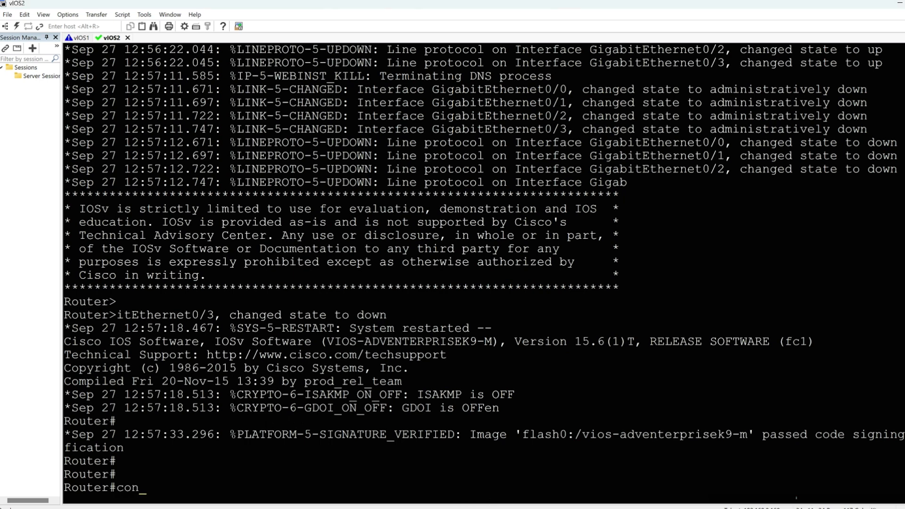
{"action": "right_click", "coordinate": [281, 438]}
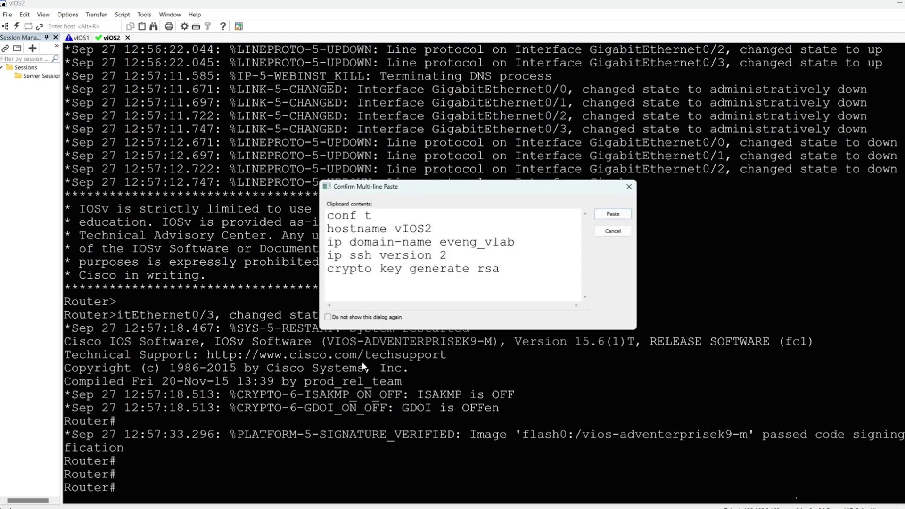
{"action": "left_click", "coordinate": [609, 214]}
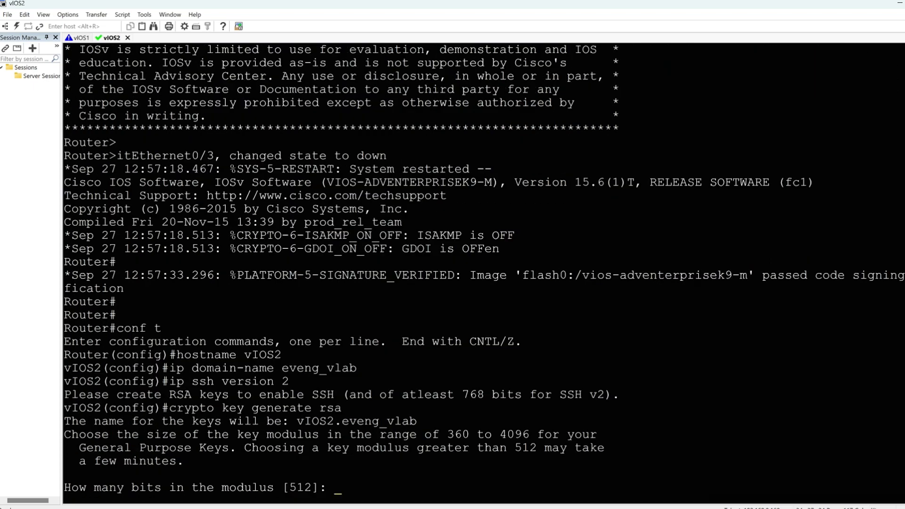
Step: Generate the RSA keys on vIOS2 with a 2048-bit modulus
{"action": "type", "text": "2048"}
{"action": "key", "text": "Return"}
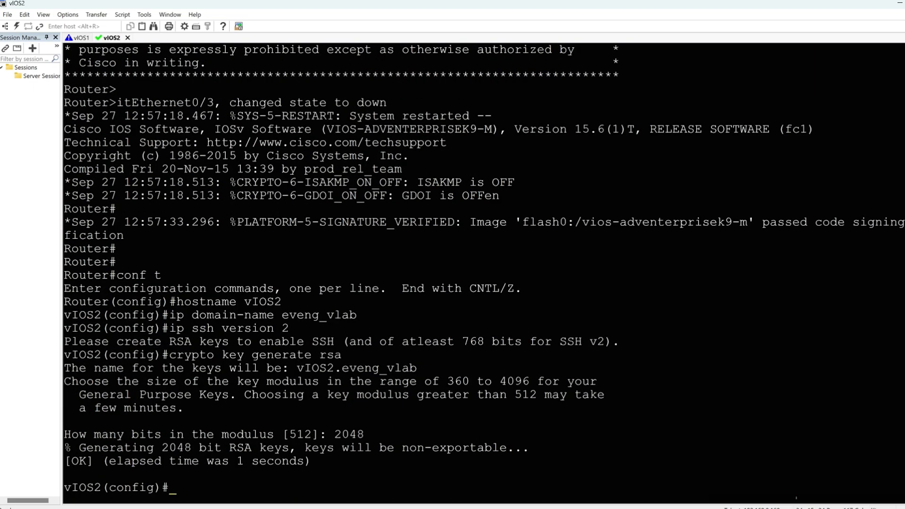
{"action": "key", "text": "Return"}
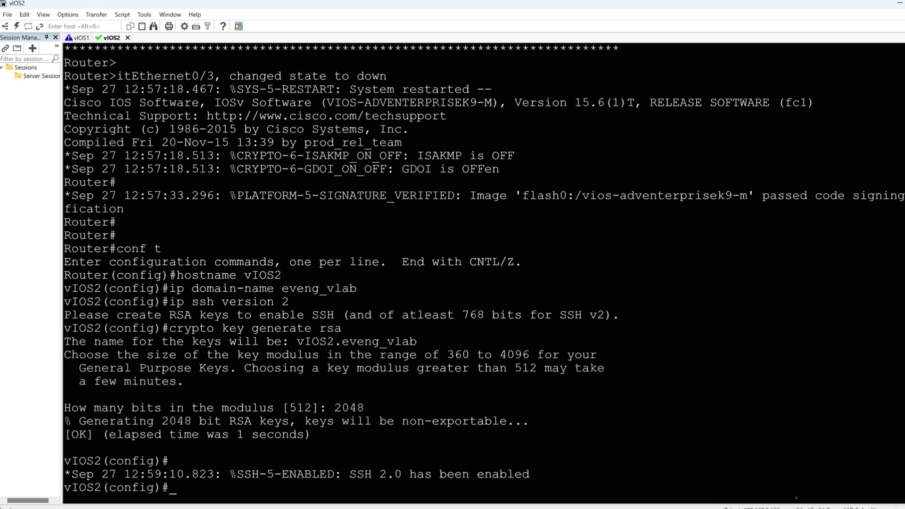
Step: On vIOS2, create the privilege 15 user netdevops with its password, and set line vty 0 4 to login local and transport input ssh
{"action": "left_click", "coordinate": [796, 498]}
{"action": "right_click", "coordinate": [306, 332]}
{"action": "key", "text": "Return"}
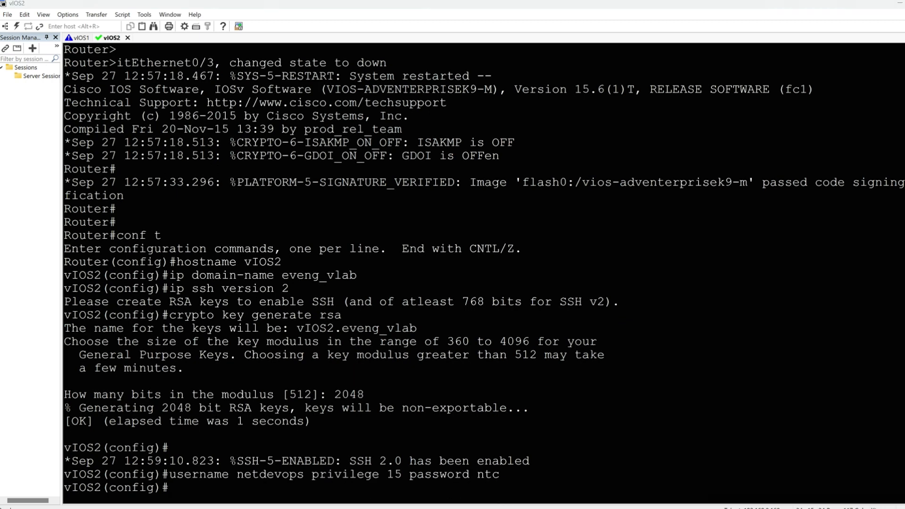
{"action": "right_click", "coordinate": [403, 357]}
{"action": "key", "text": "Return"}
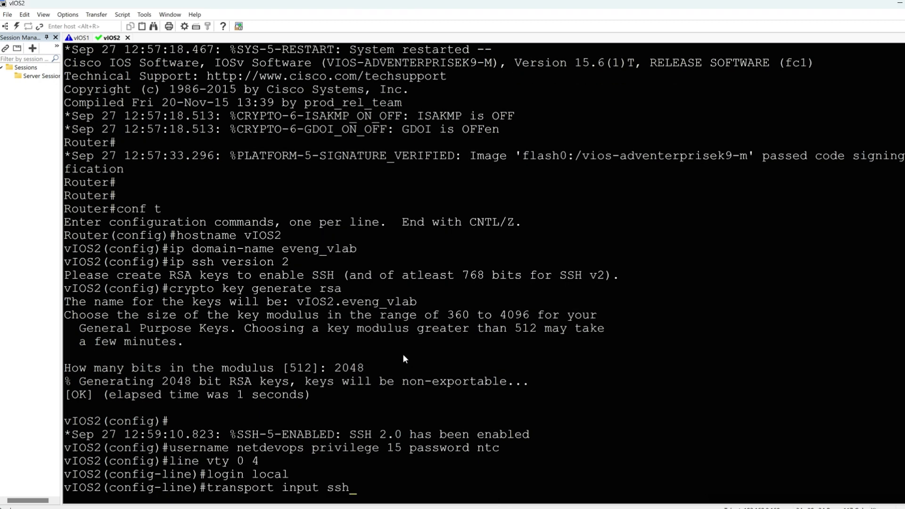
{"action": "key", "text": "Return"}
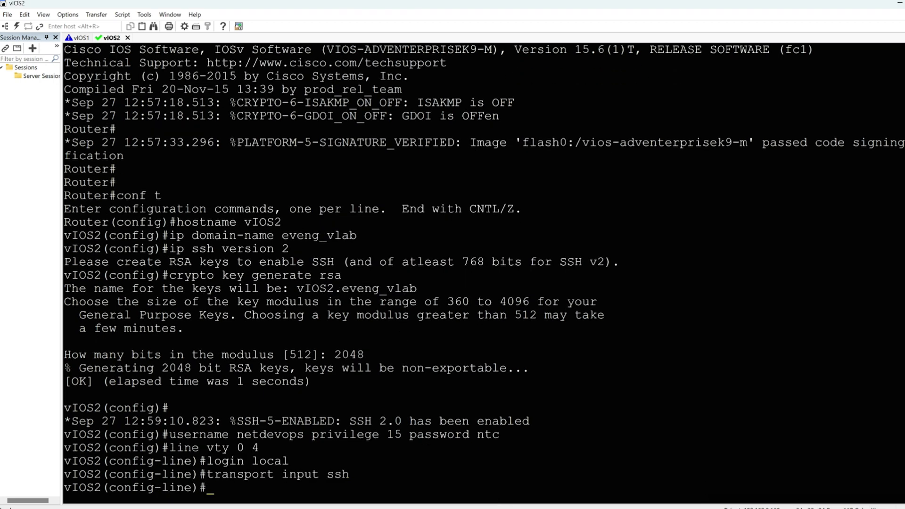
Step: On vIOS2, bring up interfaces gi0/0-3 with DHCP addressing on gi0/1, and save the configuration with wr
{"action": "key", "text": "ctrl+v"}
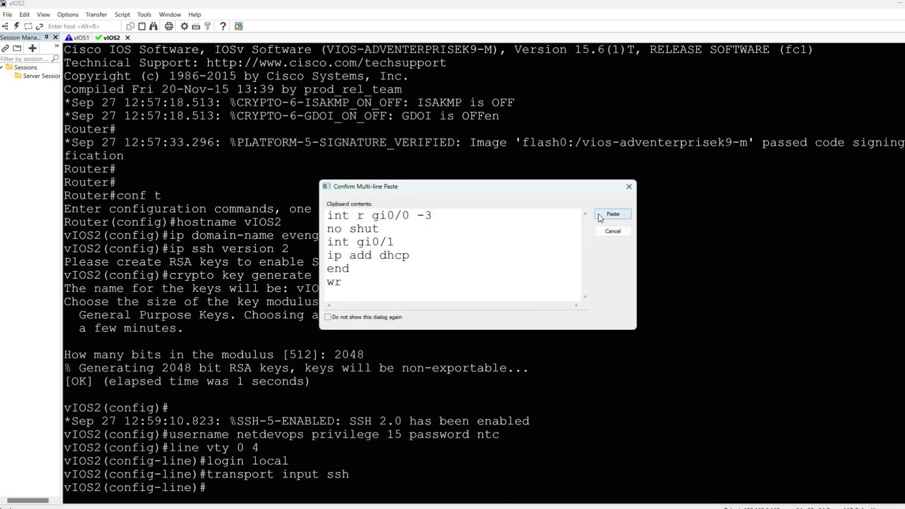
{"action": "left_click", "coordinate": [612, 214]}
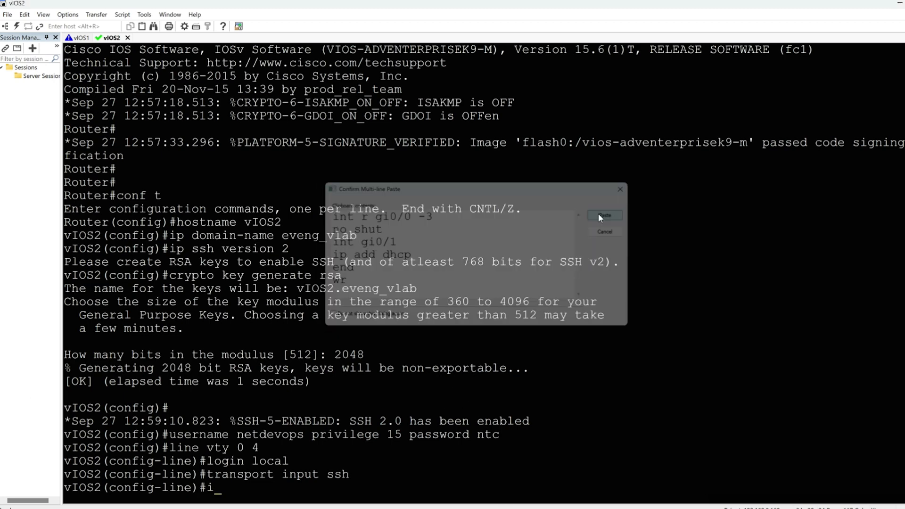
{"action": "key", "text": "Return"}
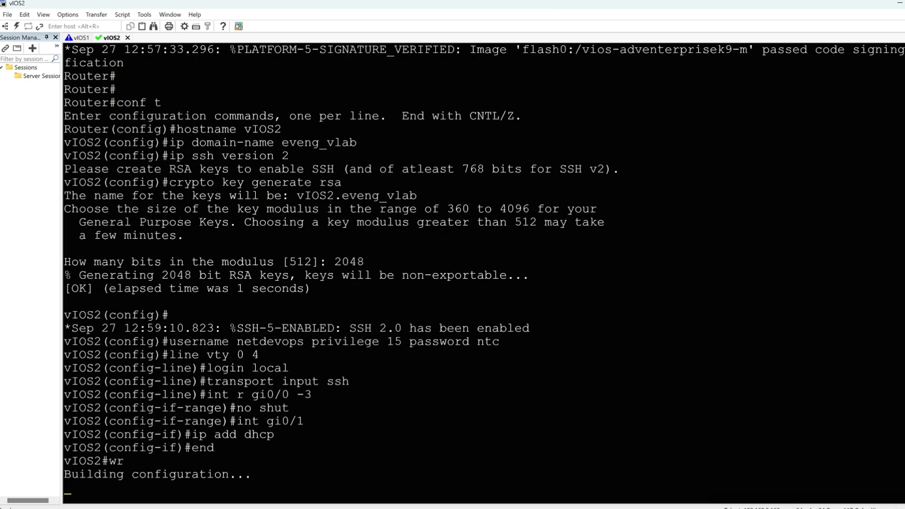
Step: On the vIOS1 console, list the addressed interfaces with sh ip int brief | e un
{"action": "left_click", "coordinate": [80, 38]}
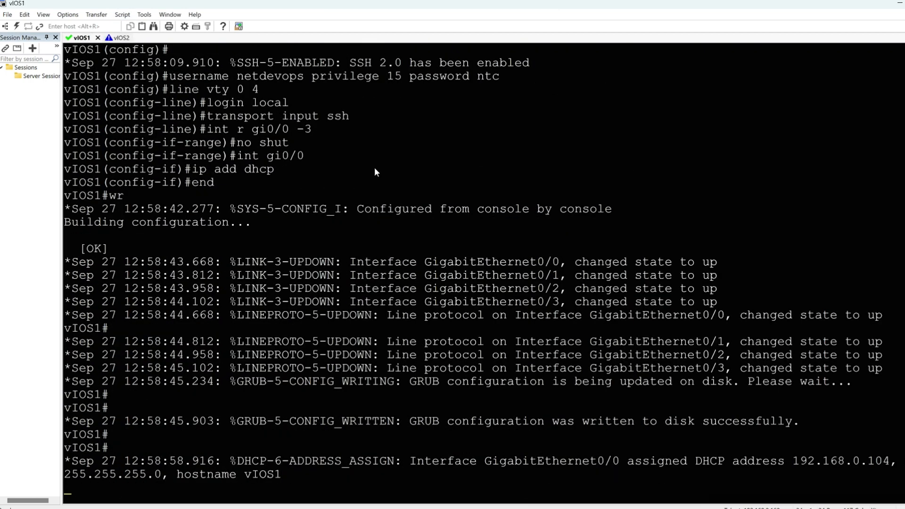
{"action": "key", "text": "Return"}
{"action": "key", "text": "Return"}
{"action": "type", "text": "sh ip "}
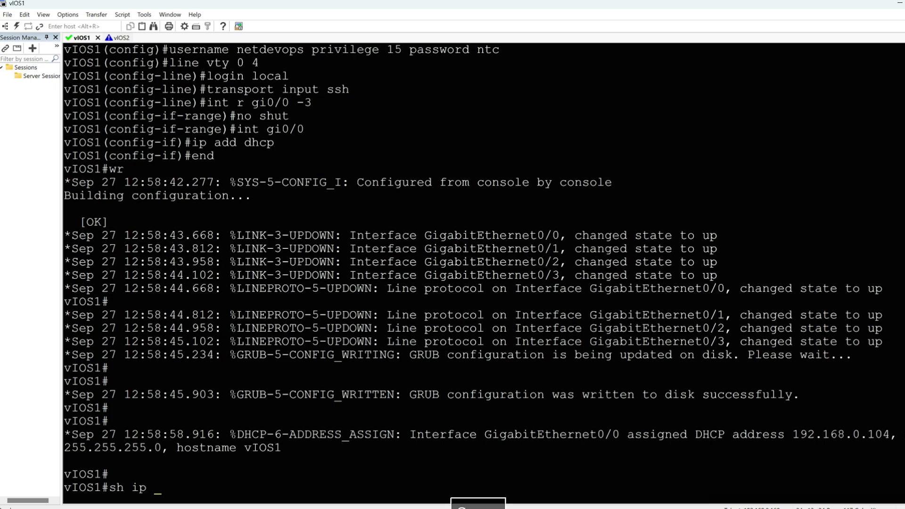
{"action": "type", "text": "int br"}
{"action": "key", "text": "Tab"}
{"action": "type", "text": "|"}
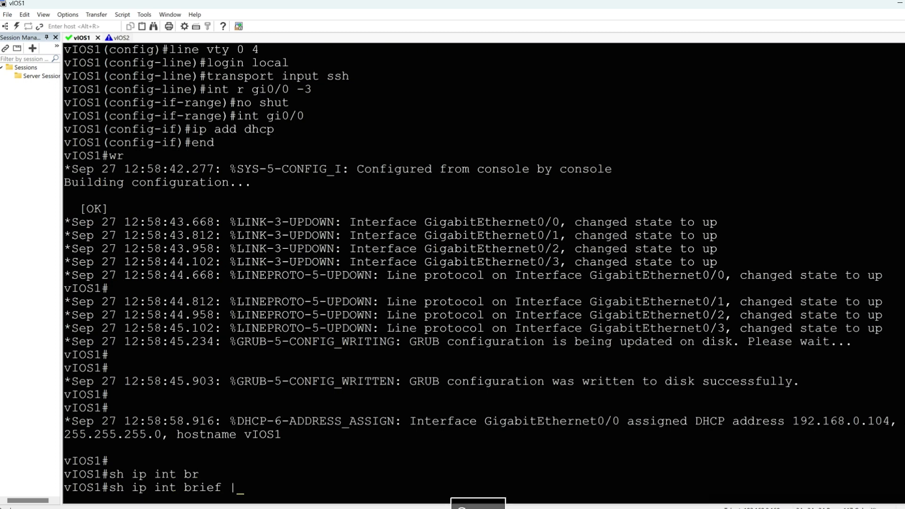
{"action": "type", "text": " e un"}
{"action": "key", "text": "Return"}
Step: Check the DHCP-assigned IP addresses of gi0/1 on vIOS2 and gi0/0 on vIOS1 in the interface listings
{"action": "key", "text": "alt+2"}
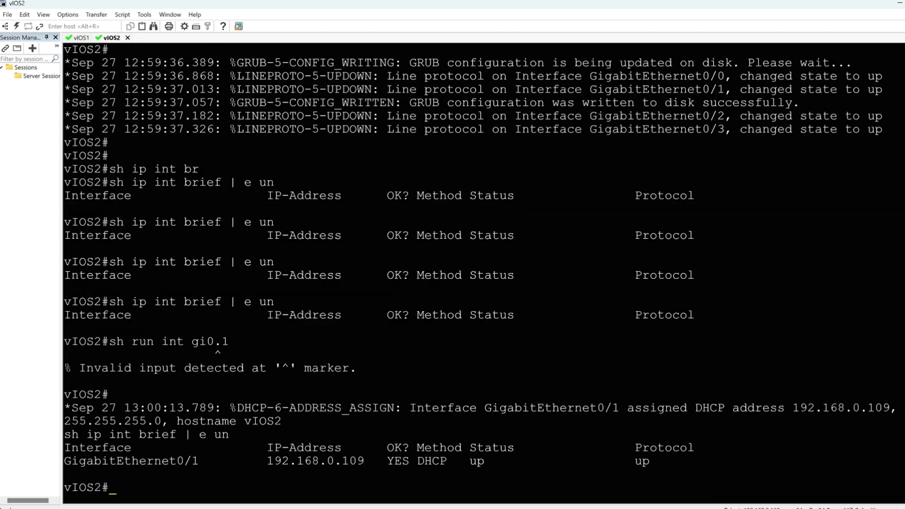
{"action": "key", "text": "Return"}
{"action": "key", "text": "Return"}
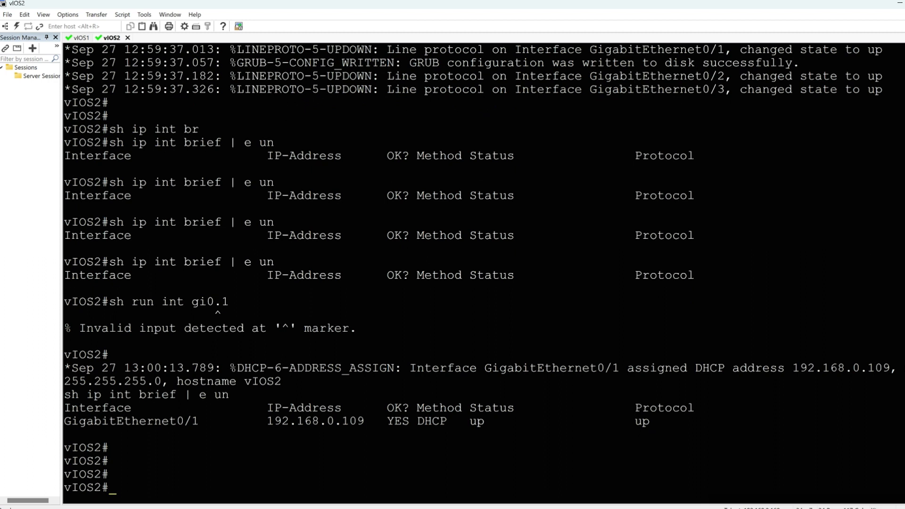
{"action": "left_click_drag", "start_coordinate": [366, 419], "coordinate": [267, 421]}
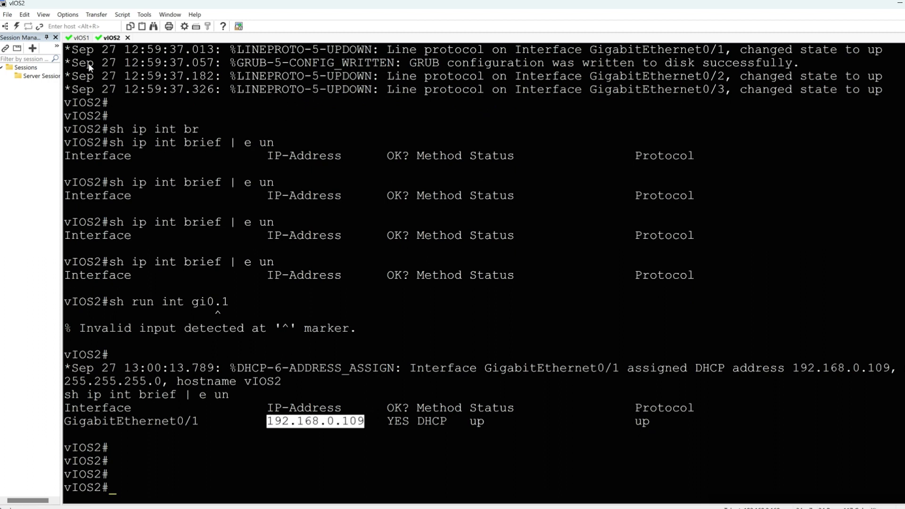
{"action": "left_click", "coordinate": [81, 38]}
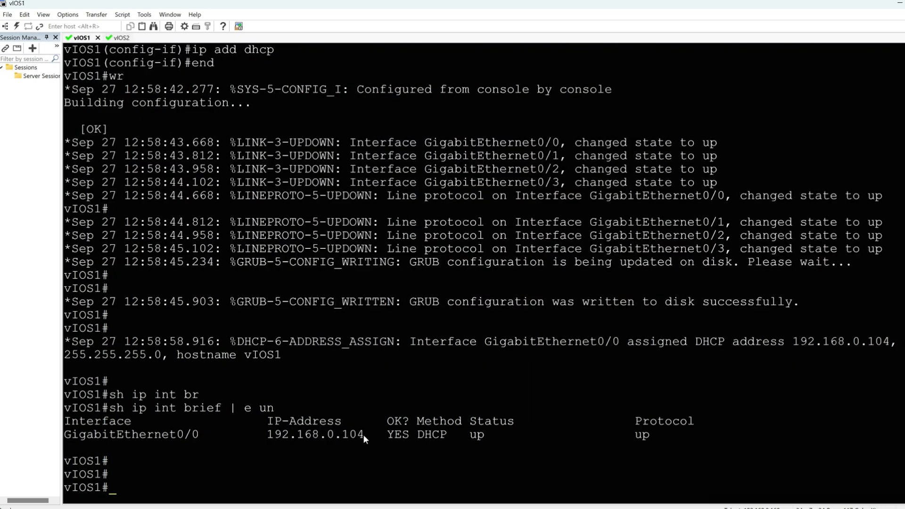
{"action": "left_click_drag", "start_coordinate": [364, 434], "coordinate": [267, 434]}
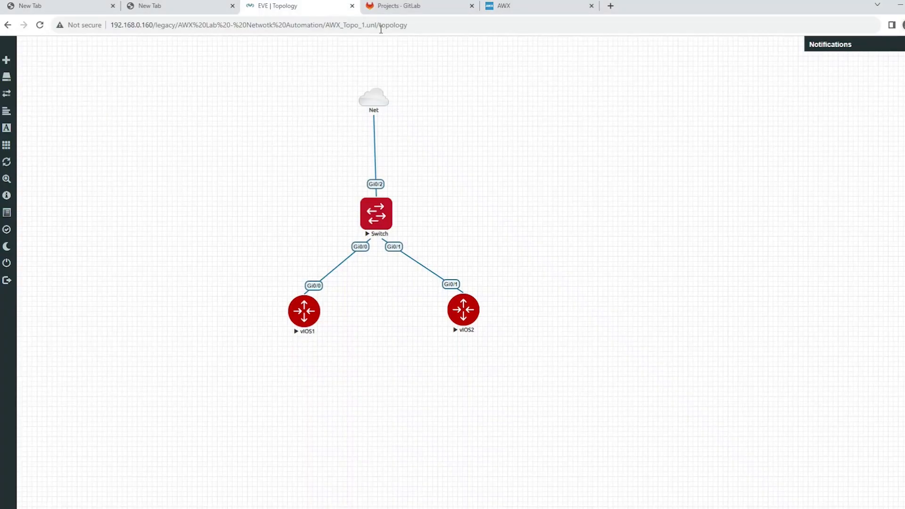
Step: Switch to AWX in the browser and log in as admin with the account password
{"action": "left_click", "coordinate": [509, 11]}
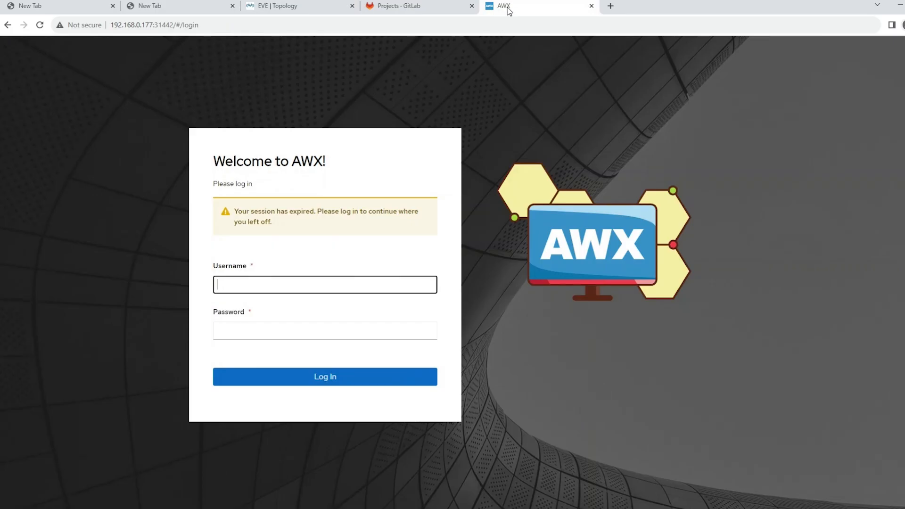
{"action": "type", "text": "admin"}
{"action": "key", "text": "Tab"}
{"action": "type", "text": "a••"}
{"action": "key", "text": "Return"}
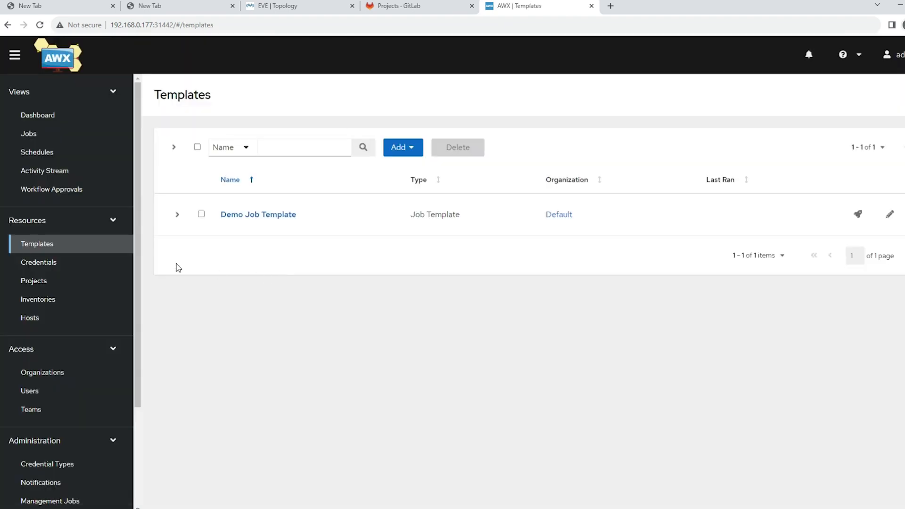
Step: Review the existing AWX credentials and projects, including the output of the latest Gitlab Demo Project sync
{"action": "left_click", "coordinate": [48, 306]}
{"action": "left_click", "coordinate": [45, 263]}
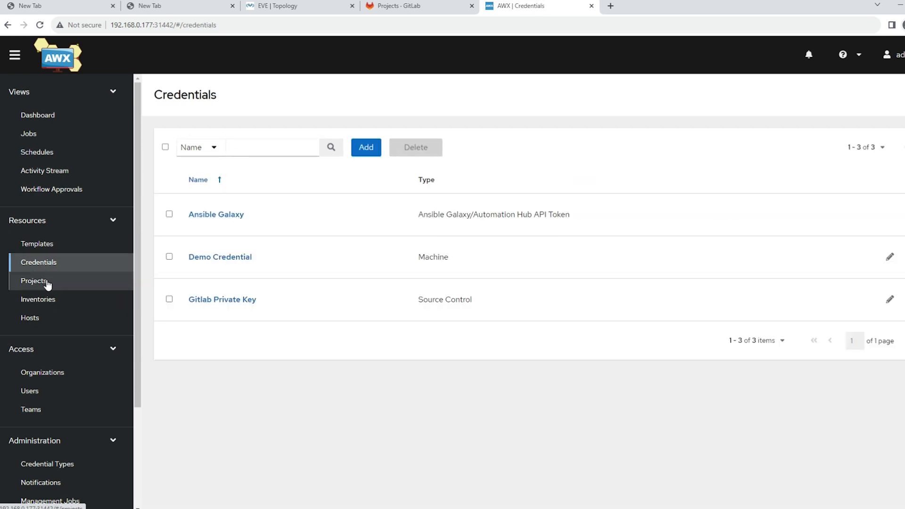
{"action": "left_click", "coordinate": [47, 281]}
{"action": "mouse_move", "coordinate": [466, 264]}
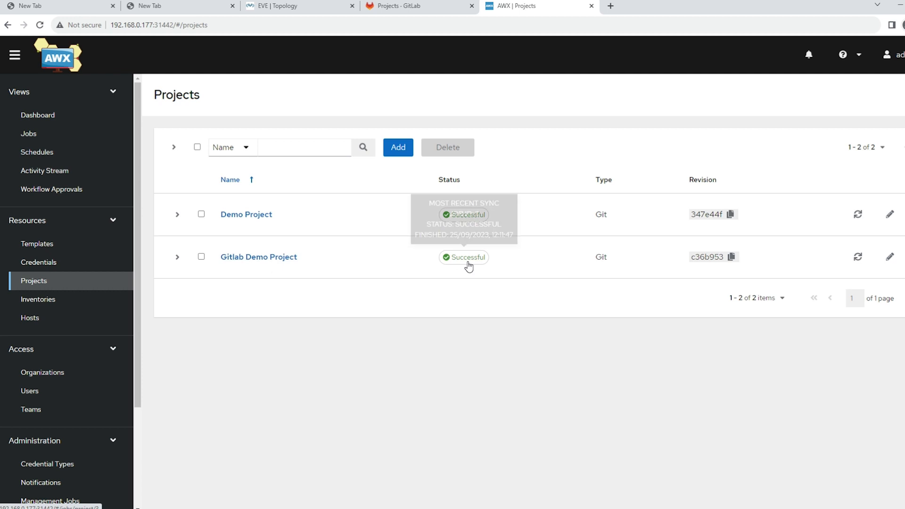
{"action": "left_click", "coordinate": [469, 266]}
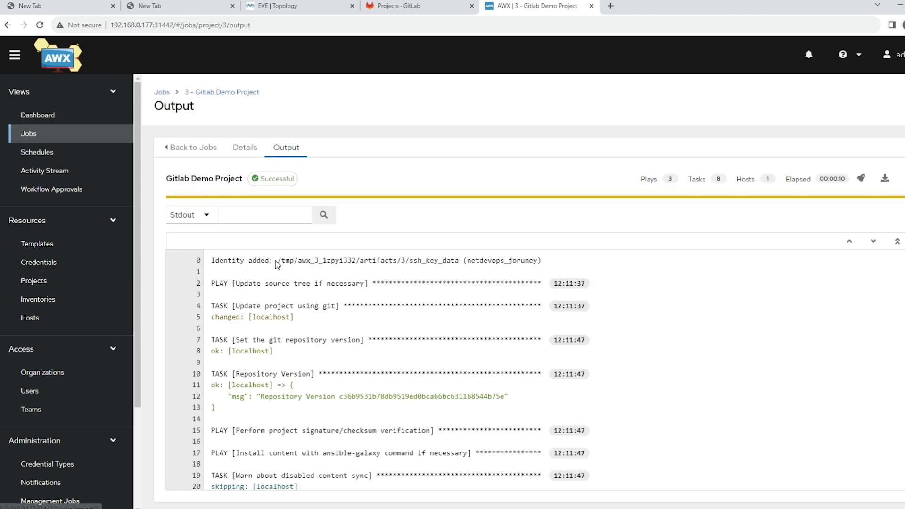
Step: Start a new AWX inventory named Cisco Router and add a second line to its YAML variables
{"action": "left_click", "coordinate": [47, 300]}
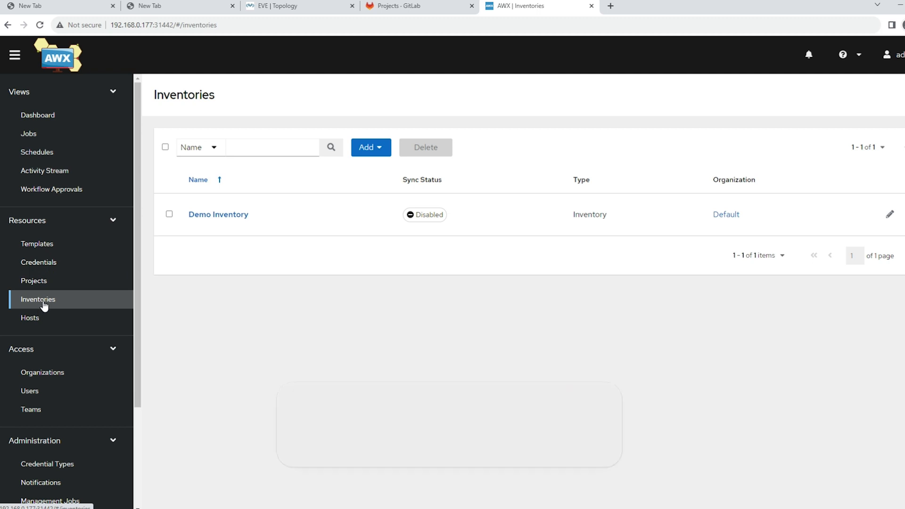
{"action": "left_click", "coordinate": [370, 147]}
{"action": "left_click", "coordinate": [330, 173]}
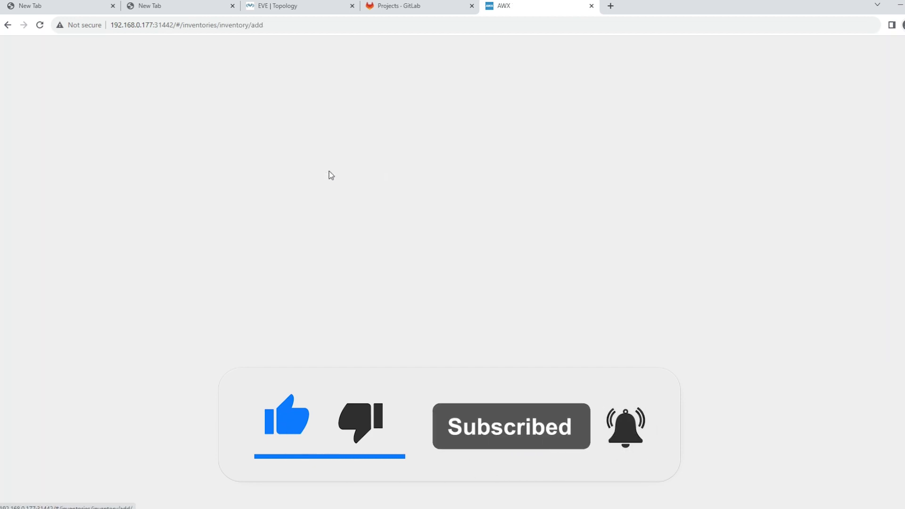
{"action": "left_click", "coordinate": [199, 176]}
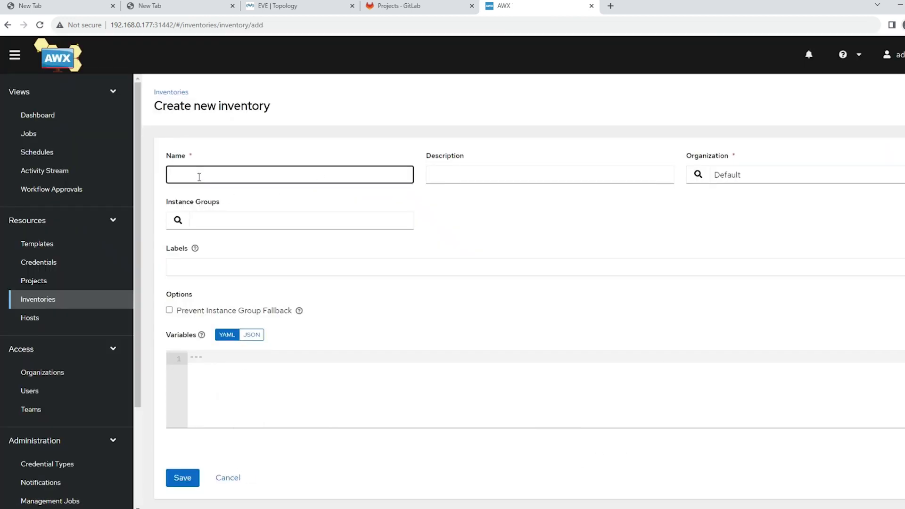
{"action": "type", "text": "Cisco"}
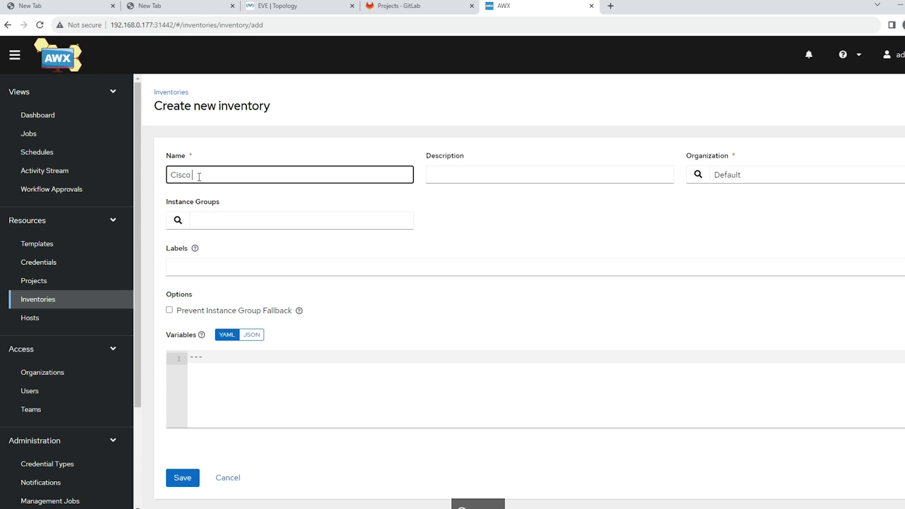
{"action": "type", "text": " Router"}
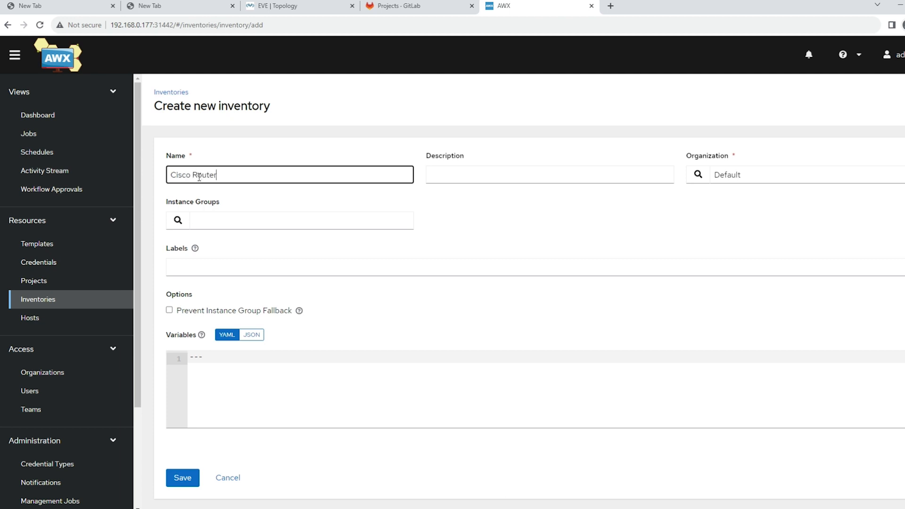
{"action": "left_click", "coordinate": [214, 371]}
{"action": "key", "text": "Return"}
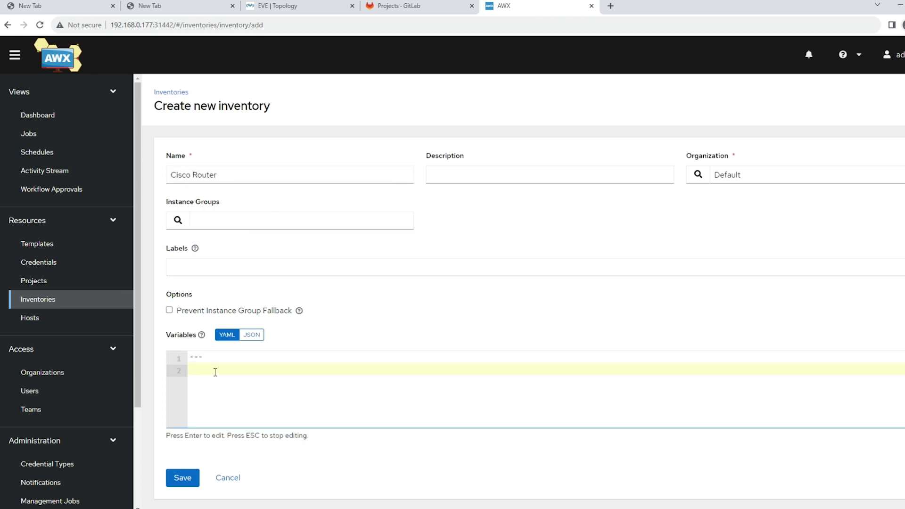
{"action": "left_click", "coordinate": [478, 169]}
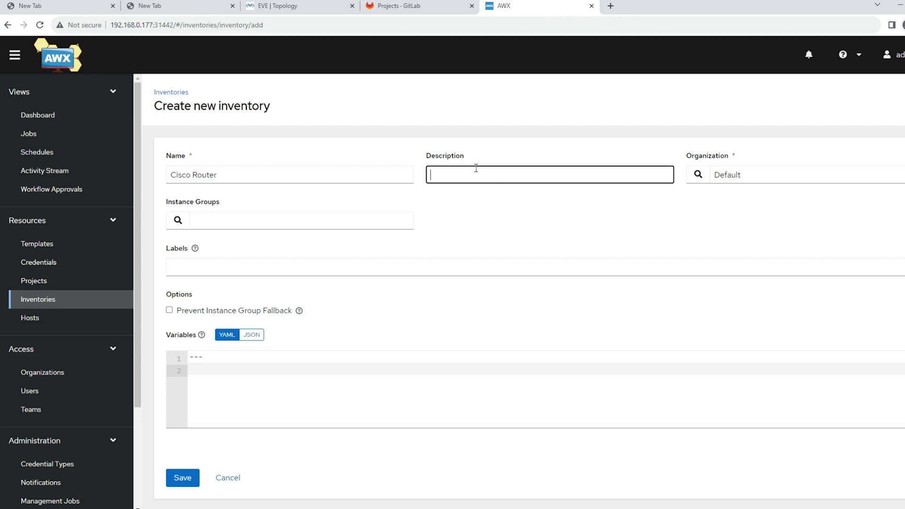
{"action": "left_click", "coordinate": [744, 173]}
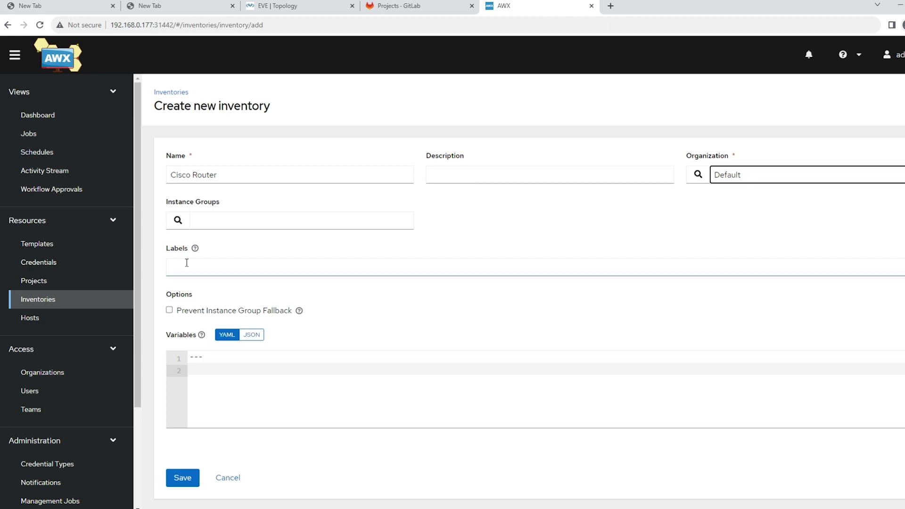
Step: Add the inventory variables ansible_connection: network_cli and ansible_network_os: ios, and save the Cisco Router inventory
{"action": "left_click", "coordinate": [210, 373]}
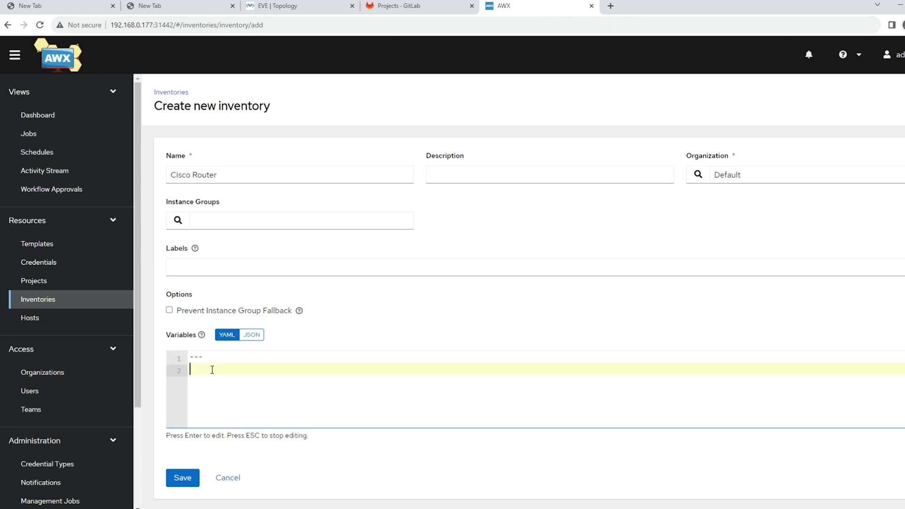
{"action": "type", "text": "ansible_connection: "}
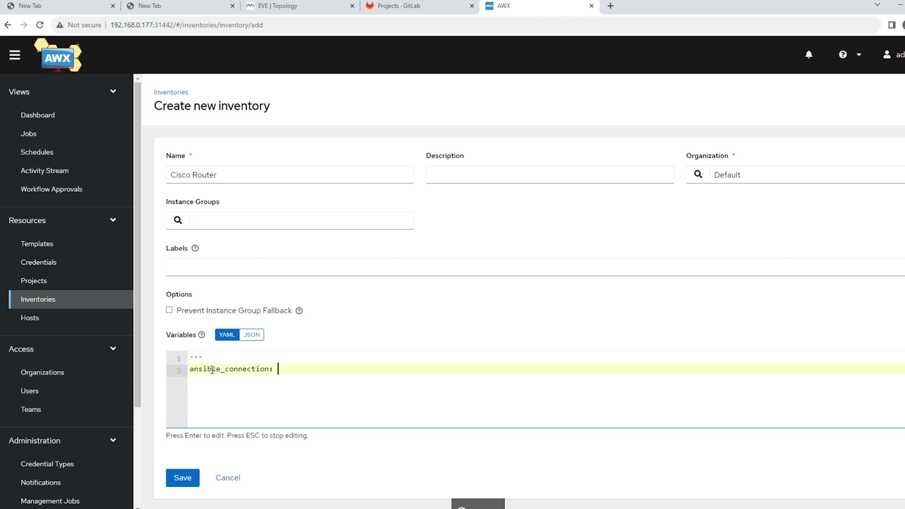
{"action": "type", "text": "network_cl"}
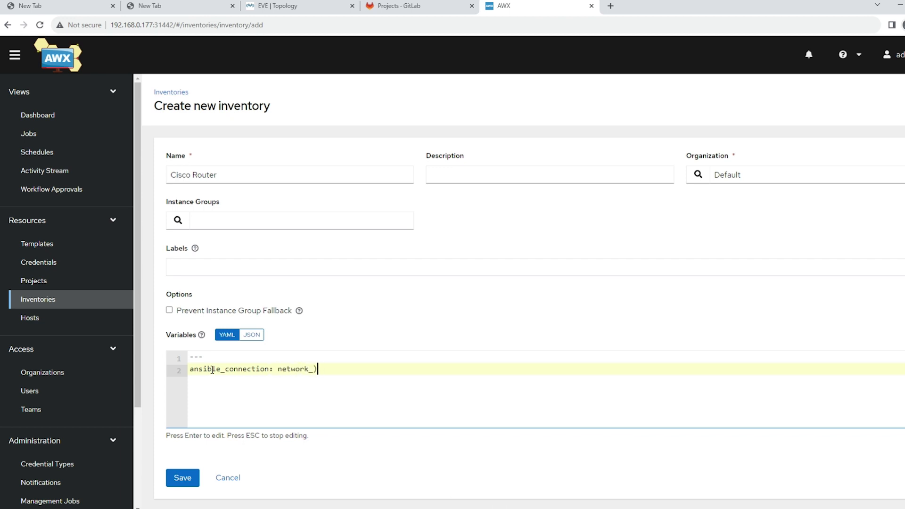
{"action": "type", "text": "i"}
{"action": "key", "text": "Return"}
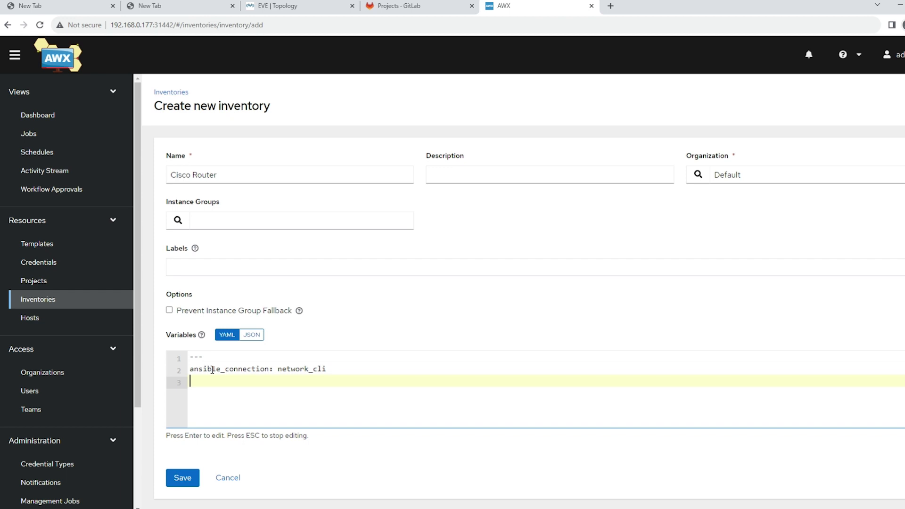
{"action": "type", "text": "ansible_network_os: ios"}
{"action": "left_click", "coordinate": [183, 479]}
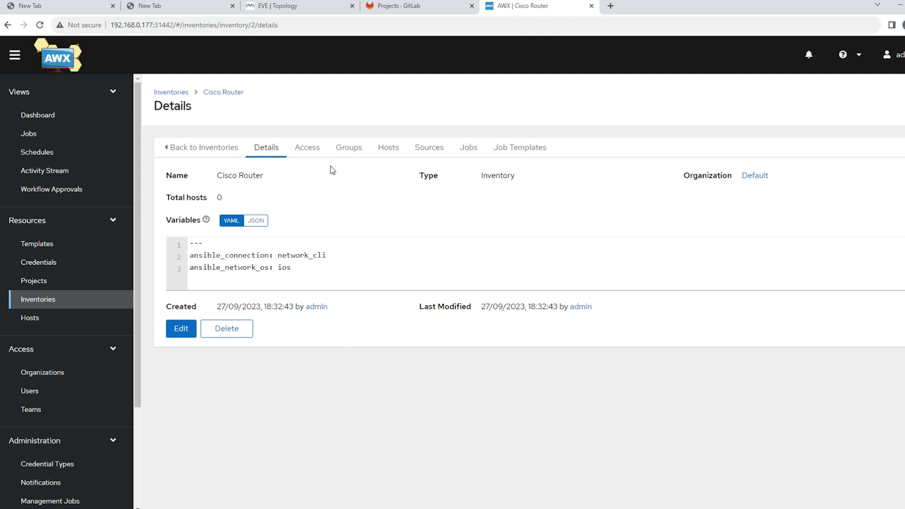
Step: Switch to GitLab, open demo_playbook.yml in AWX_GitLab_Project, and copy the hosts value Routers
{"action": "left_click", "coordinate": [345, 150]}
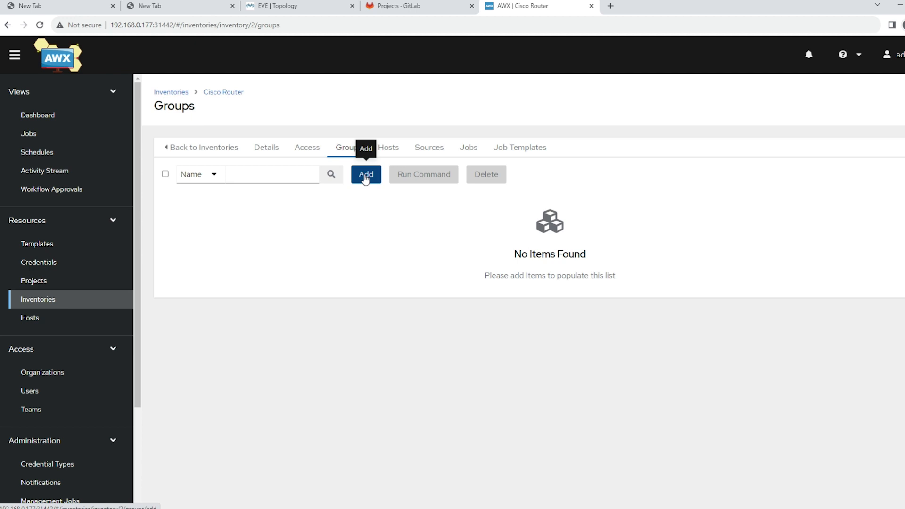
{"action": "left_click", "coordinate": [410, 6]}
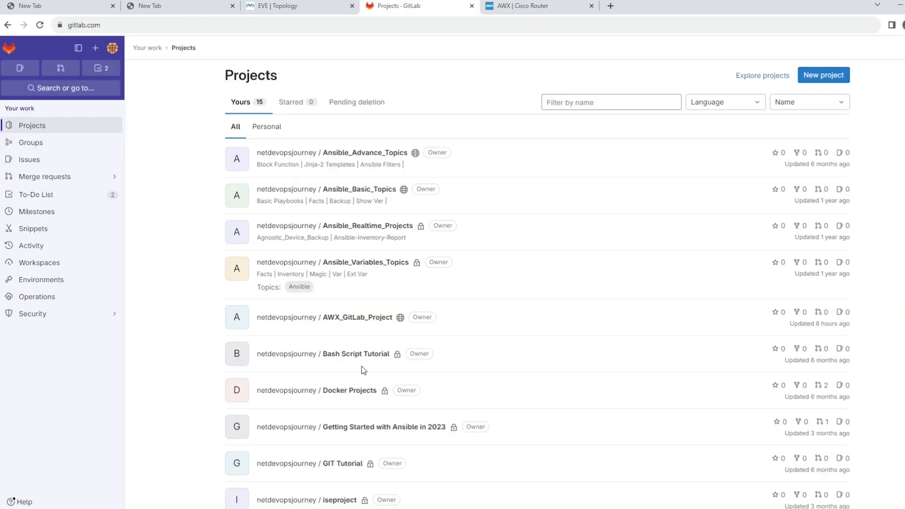
{"action": "left_click", "coordinate": [344, 318]}
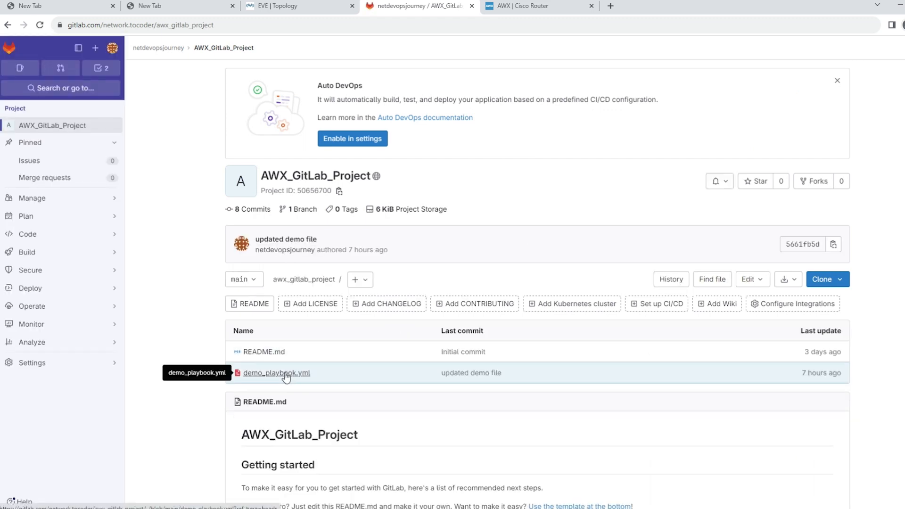
{"action": "left_click", "coordinate": [290, 373]}
{"action": "left_click_drag", "start_coordinate": [343, 276], "coordinate": [314, 276]}
{"action": "key", "text": "ctrl+c"}
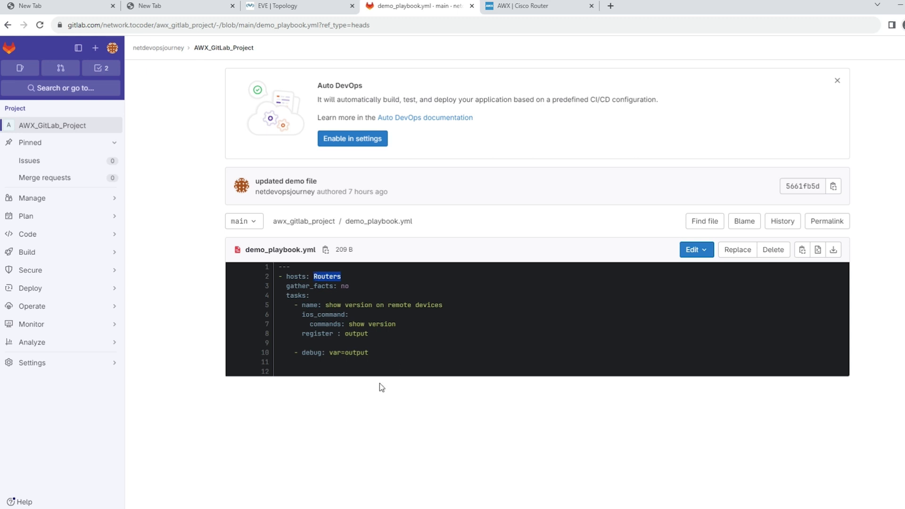
Step: Switch to AWX and create a group named Routers in the Cisco Router inventory, leaving its variables empty
{"action": "left_click", "coordinate": [521, 6]}
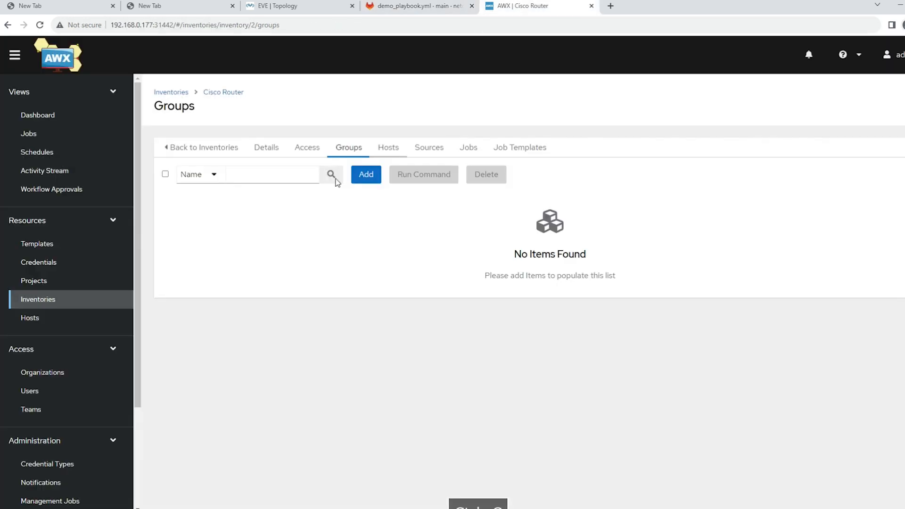
{"action": "left_click", "coordinate": [372, 180]}
{"action": "left_click", "coordinate": [221, 175]}
{"action": "key", "text": "ctrl+v"}
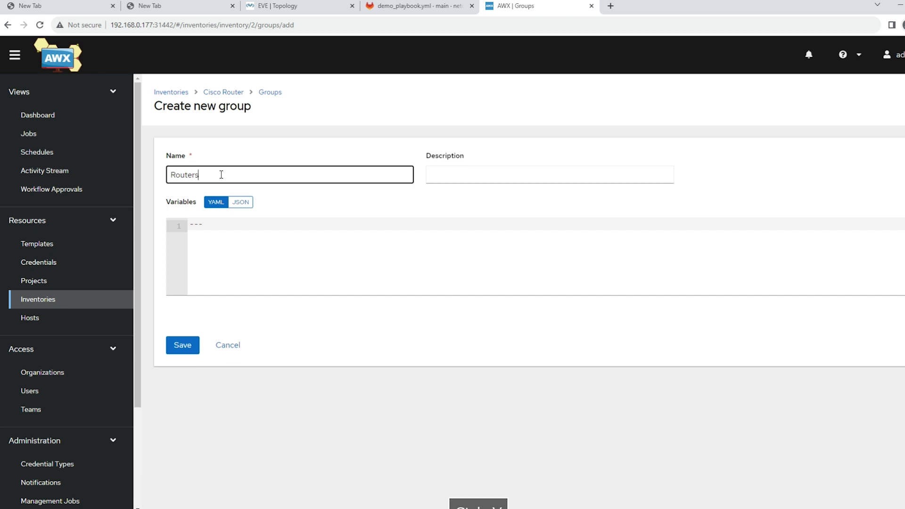
{"action": "left_click", "coordinate": [219, 234]}
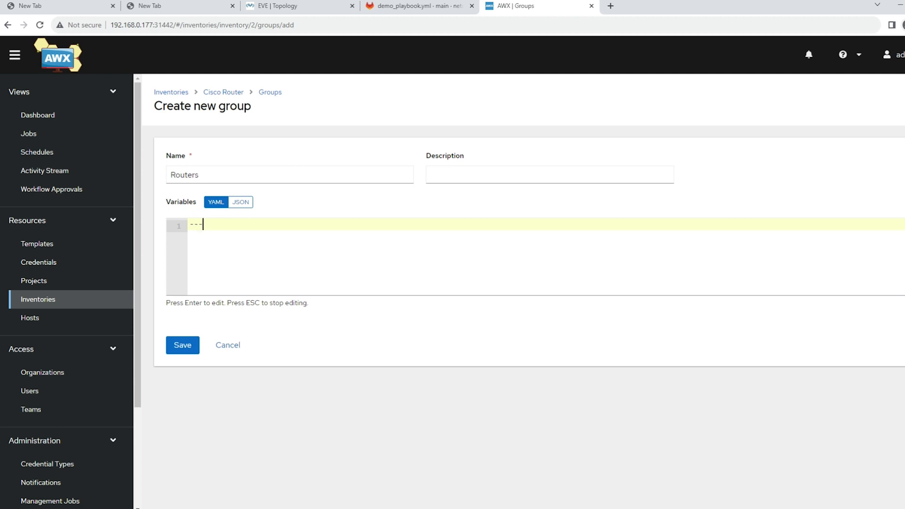
{"action": "left_click", "coordinate": [183, 345]}
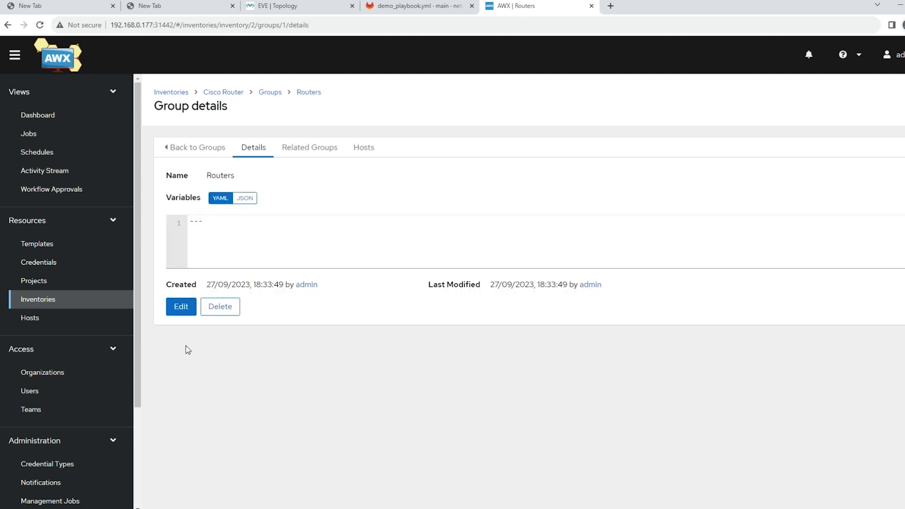
Step: Start a new host named vIOS1 inside the Routers group
{"action": "left_click", "coordinate": [363, 150]}
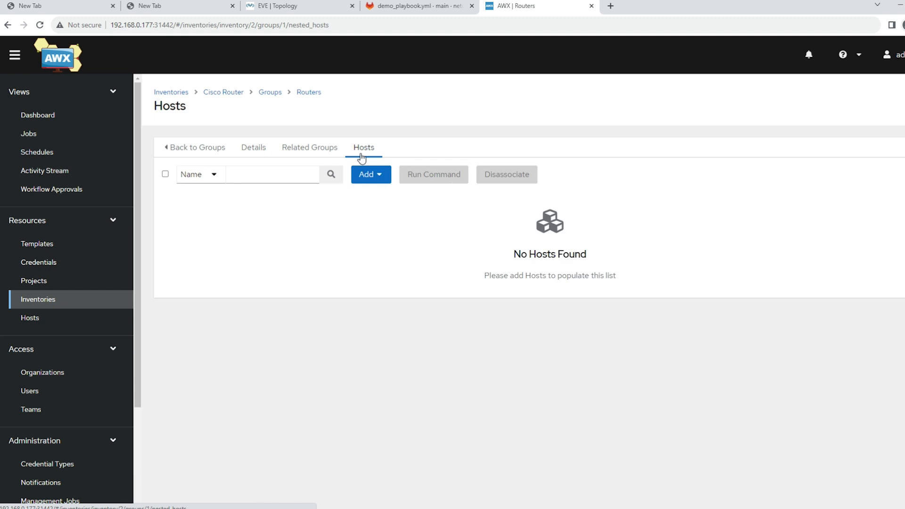
{"action": "left_click", "coordinate": [363, 181]}
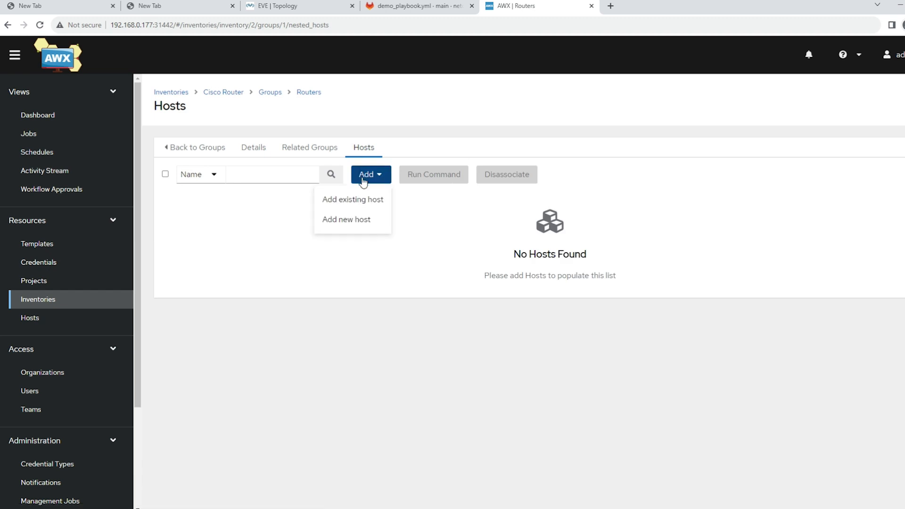
{"action": "left_click", "coordinate": [335, 221]}
{"action": "left_click", "coordinate": [200, 177]}
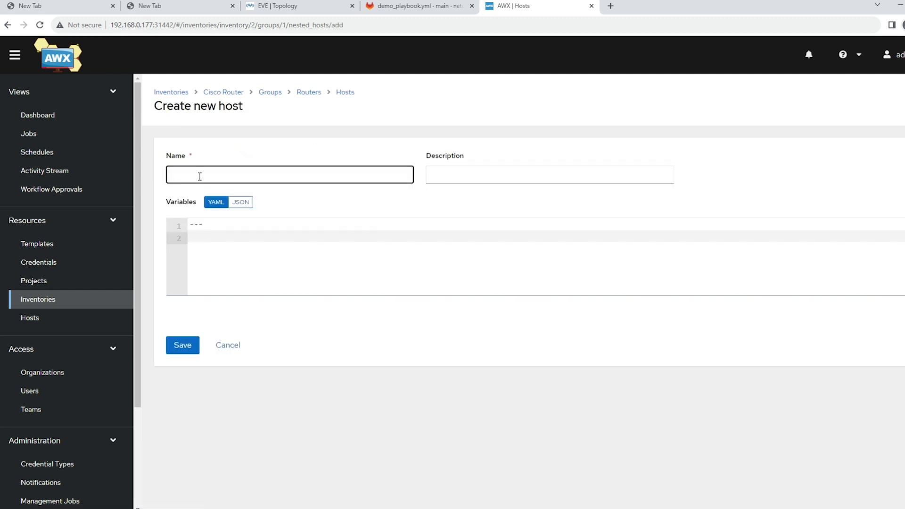
{"action": "type", "text": "vIOS1"}
Step: Add the host variable ansible_host: 192.168.0.104, copy that line for reuse, and save the vIOS1 host
{"action": "left_click", "coordinate": [218, 243]}
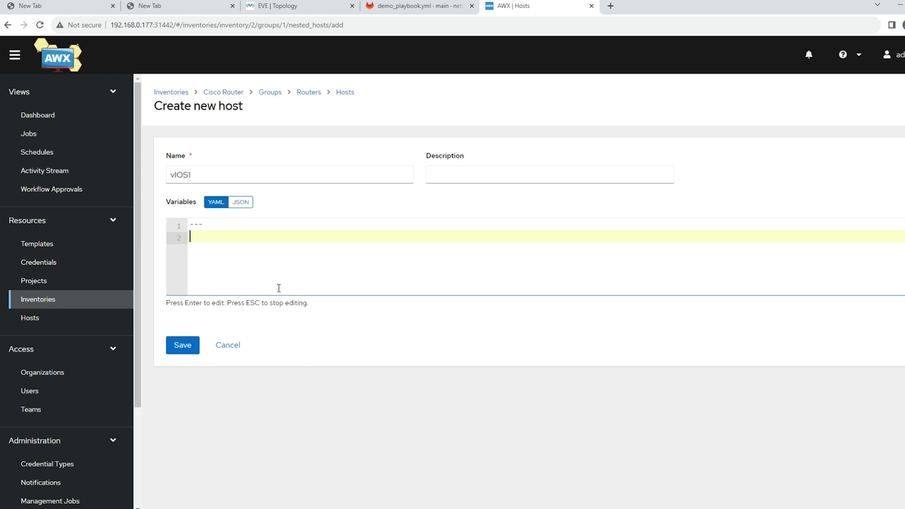
{"action": "type", "text": "ansible_host: 192.168.0.104"}
{"action": "left_click_drag", "start_coordinate": [320, 236], "coordinate": [100, 239]}
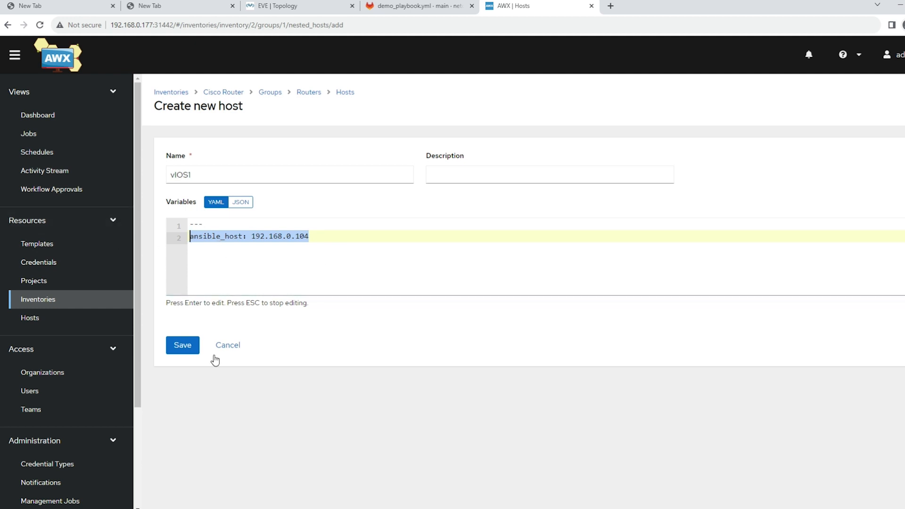
{"action": "left_click", "coordinate": [193, 346]}
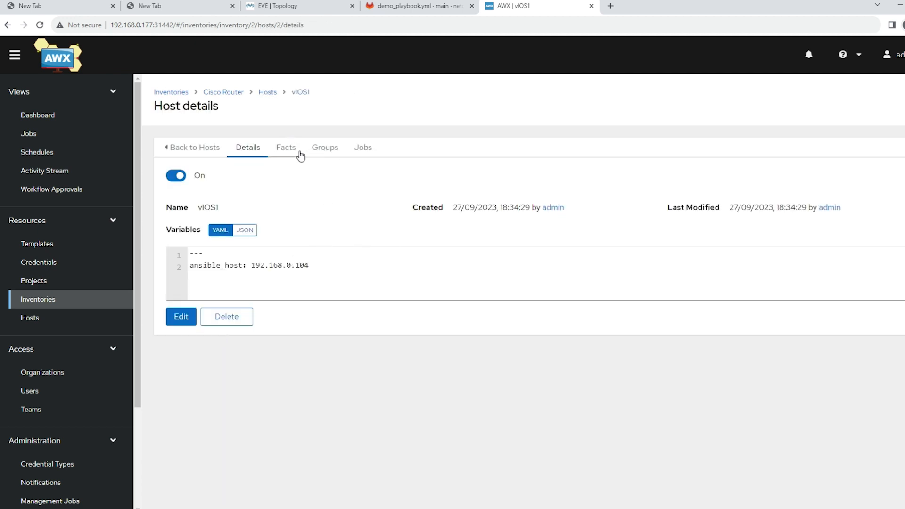
Step: Check the group membership of vIOS1, and start another new host in the Routers group of the Cisco Router inventory
{"action": "left_click", "coordinate": [323, 155]}
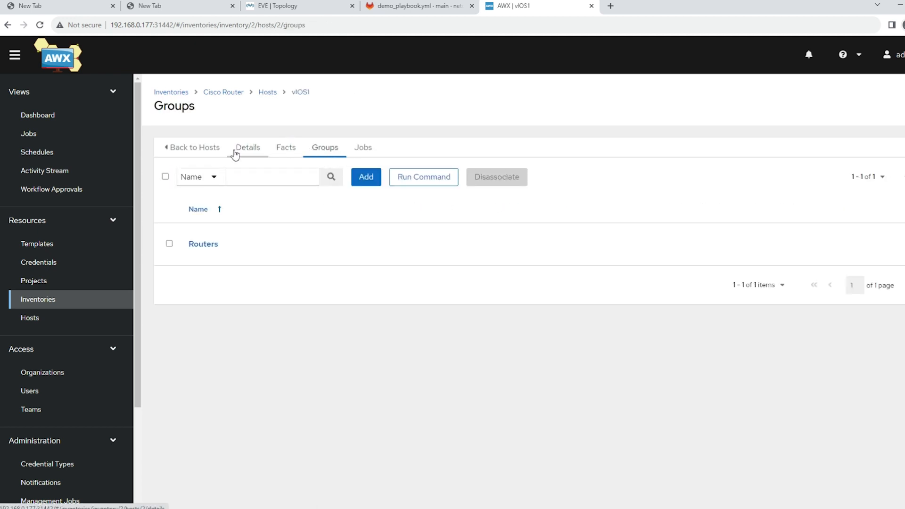
{"action": "left_click", "coordinate": [60, 302]}
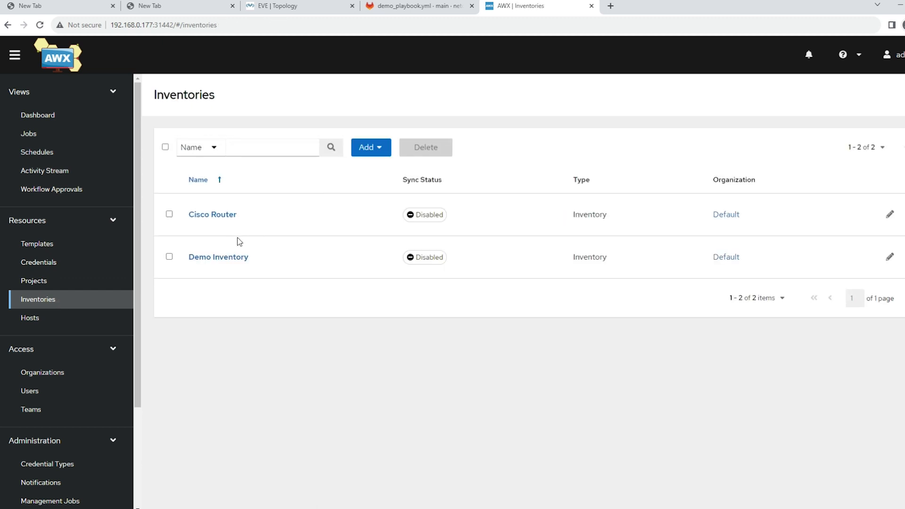
{"action": "left_click", "coordinate": [220, 218]}
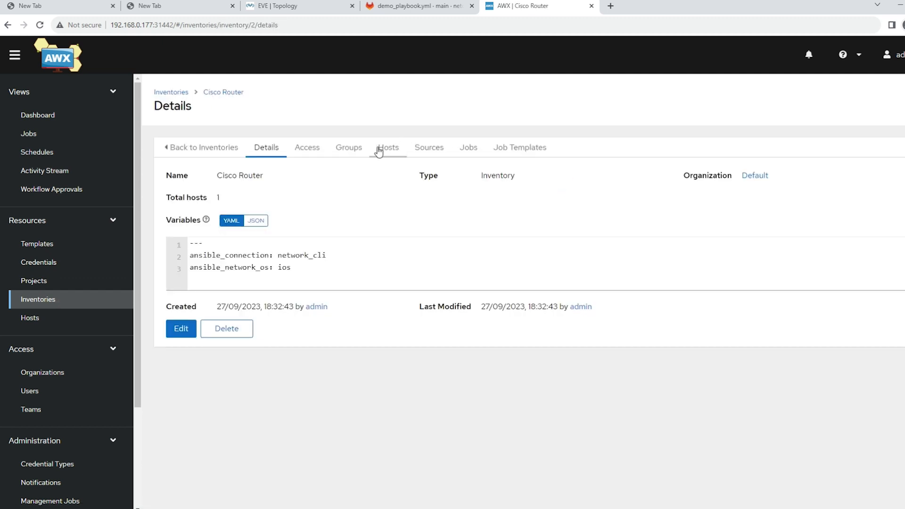
{"action": "left_click", "coordinate": [348, 150]}
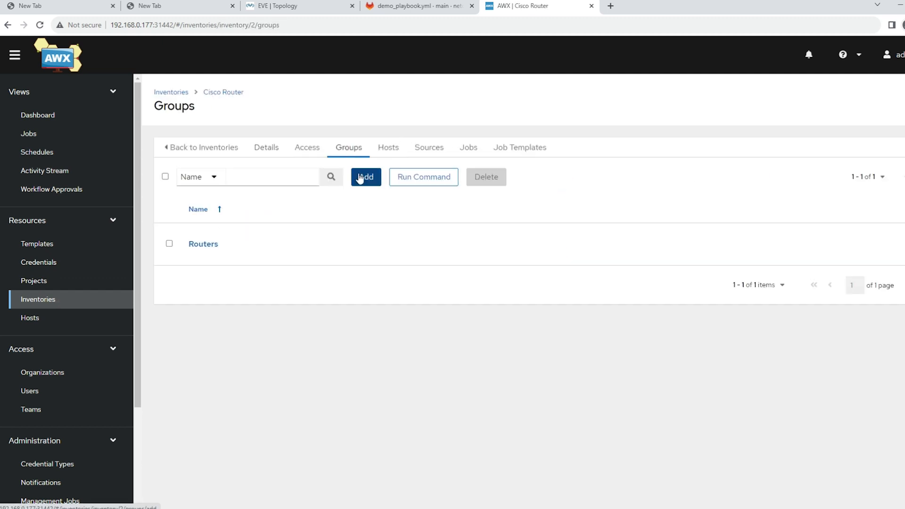
{"action": "left_click", "coordinate": [210, 247]}
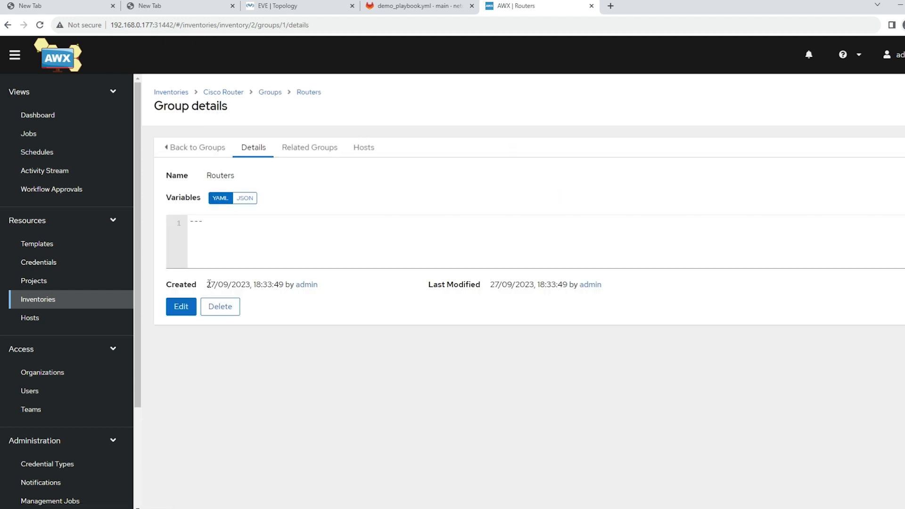
{"action": "left_click", "coordinate": [363, 148]}
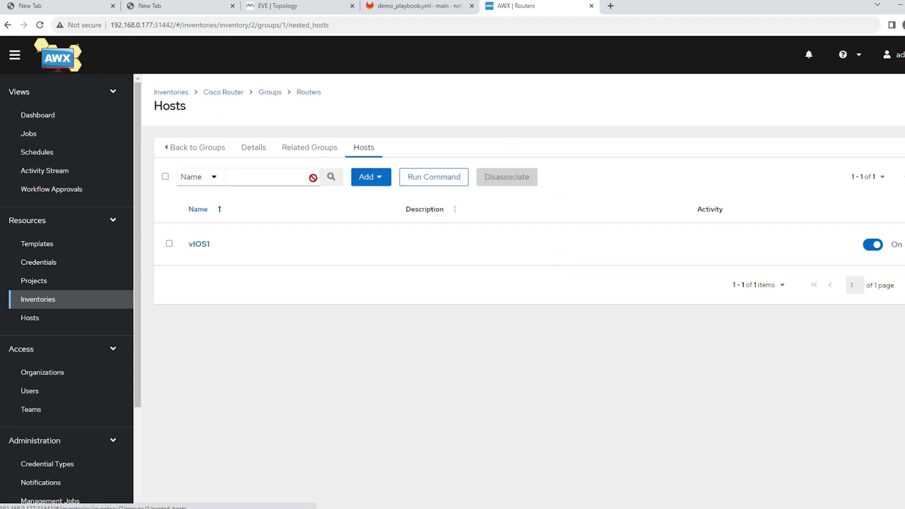
{"action": "left_click", "coordinate": [370, 181]}
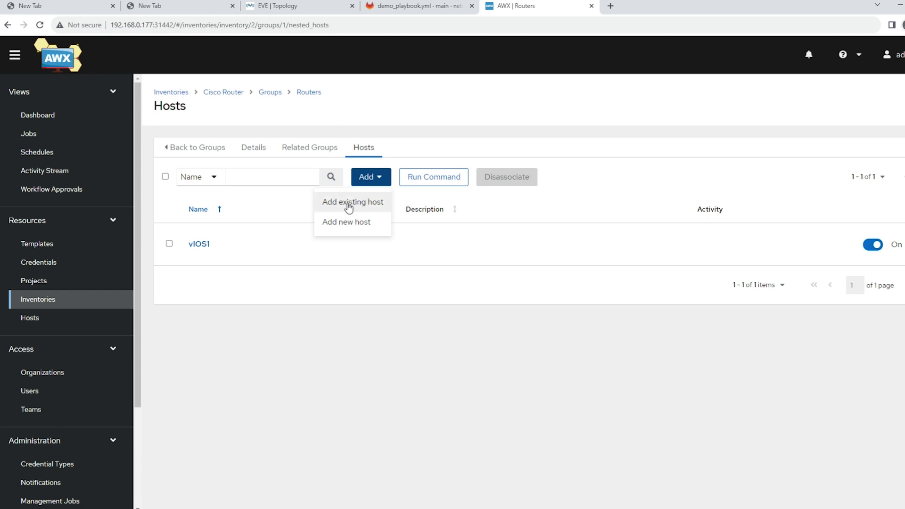
{"action": "left_click", "coordinate": [339, 223]}
{"action": "left_click", "coordinate": [206, 178]}
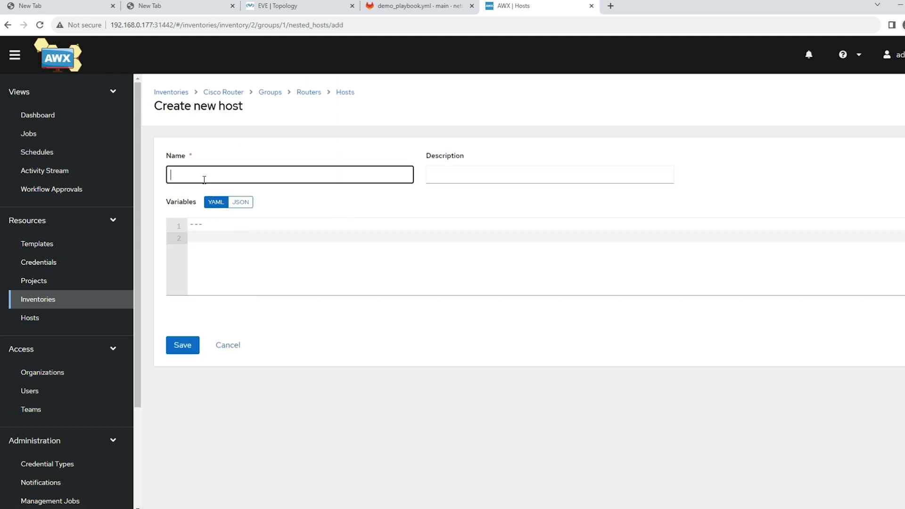
Step: Set the host variable ansible_host: 192.168.0.109, name the host vIOS2, save it, and view the list of all hosts
{"action": "left_click", "coordinate": [199, 231]}
{"action": "left_click", "coordinate": [211, 244]}
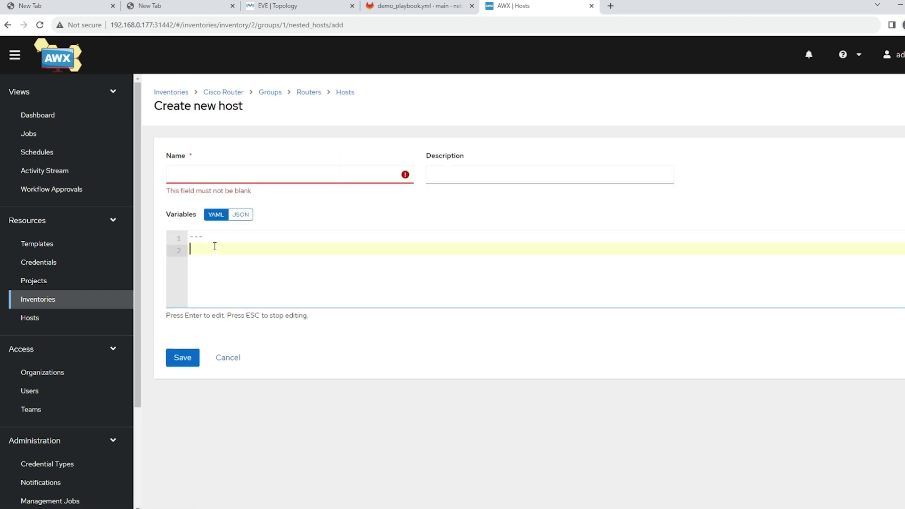
{"action": "type", "text": "ansible_host: 192.168.0.100"}
{"action": "key", "text": "BackSpace"}
{"action": "type", "text": "9"}
{"action": "left_click", "coordinate": [203, 173]}
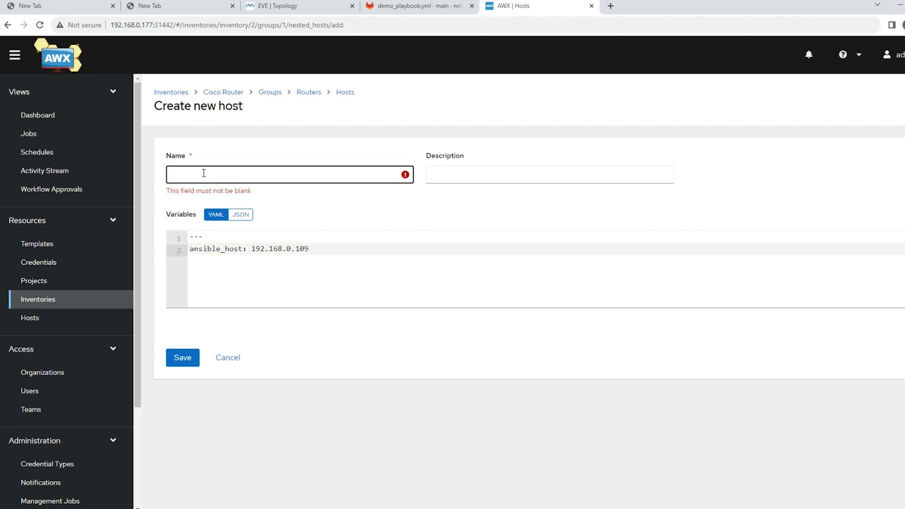
{"action": "type", "text": "vIOS2"}
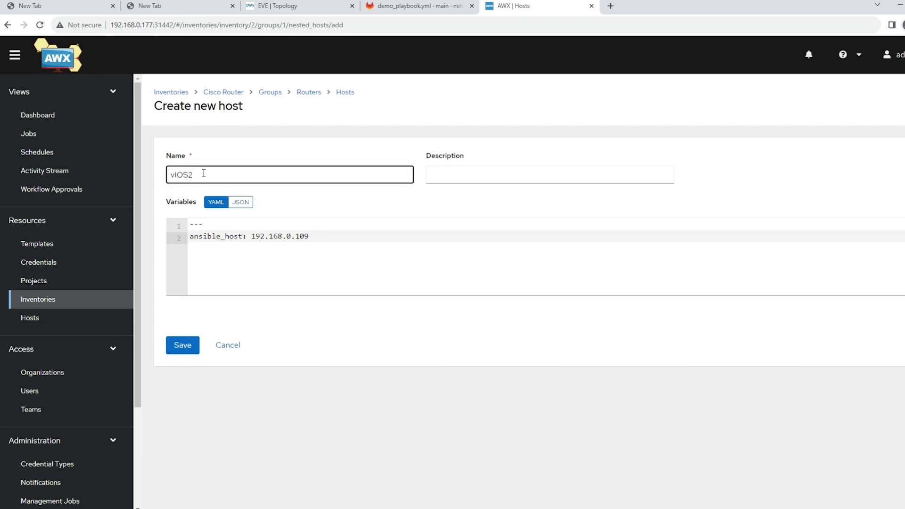
{"action": "left_click", "coordinate": [182, 345]}
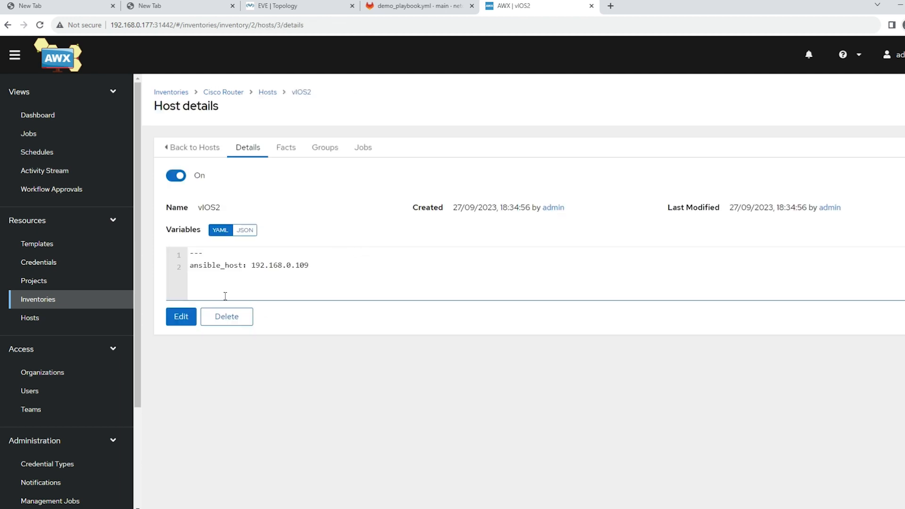
{"action": "left_click", "coordinate": [40, 322]}
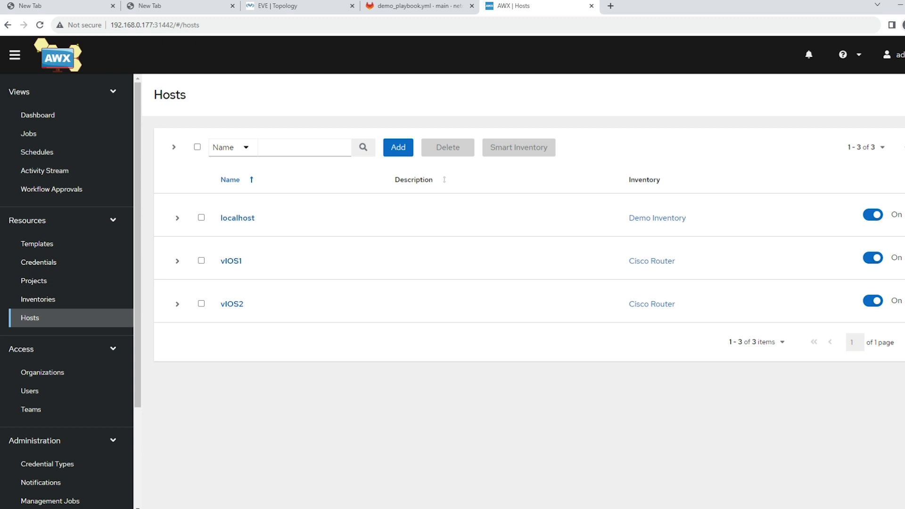
Step: Start a new credential named EVE-NG Device Login with the credential type Machine
{"action": "left_click", "coordinate": [76, 271]}
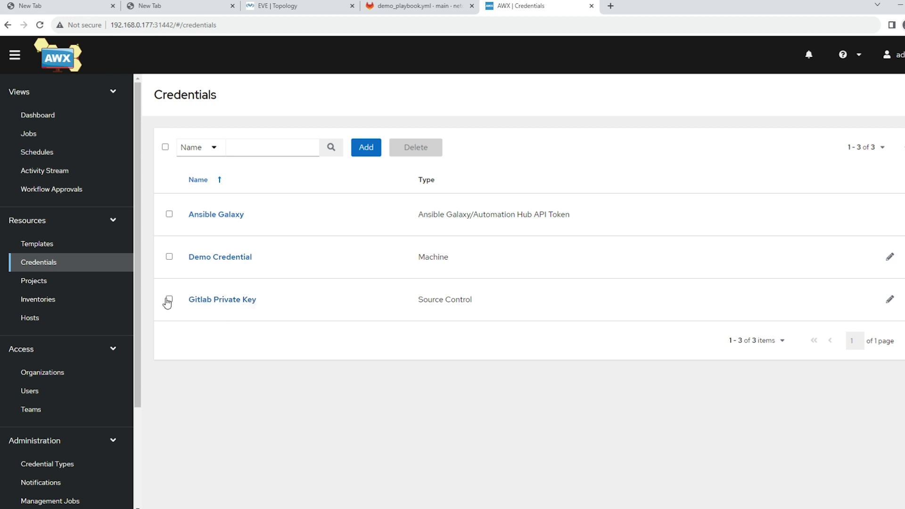
{"action": "left_click", "coordinate": [362, 149]}
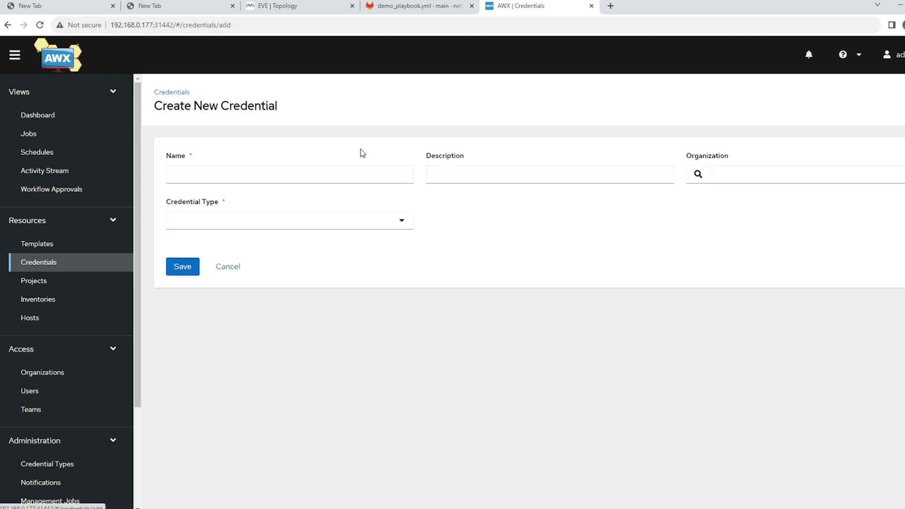
{"action": "left_click", "coordinate": [234, 178]}
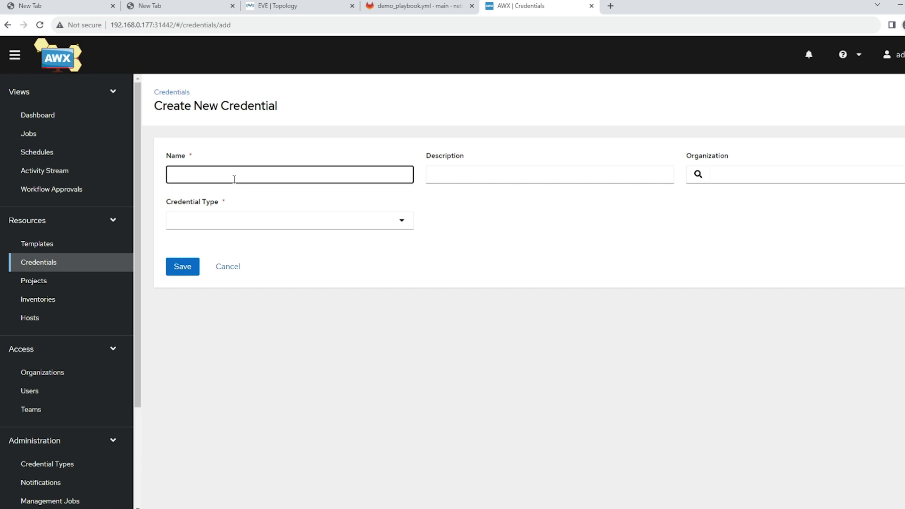
{"action": "type", "text": "EVE-NG Device Login"}
{"action": "left_click", "coordinate": [320, 223]}
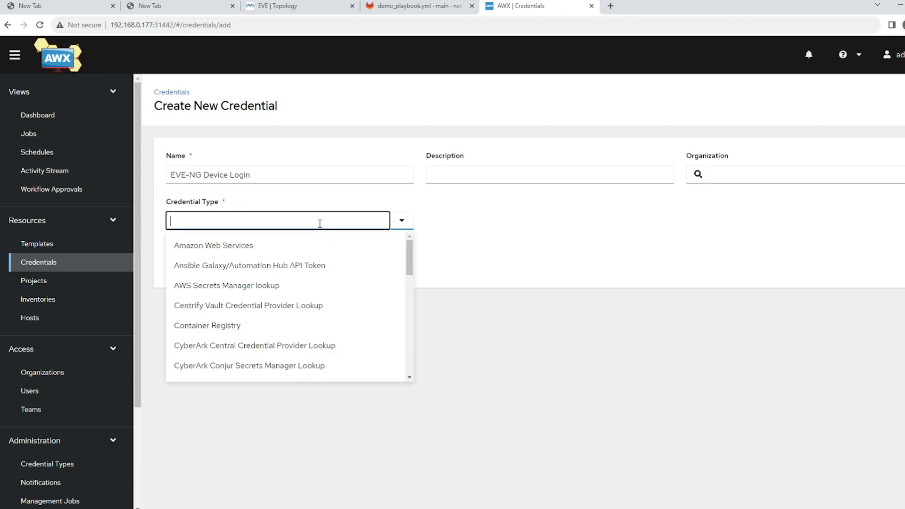
{"action": "type", "text": "achi"}
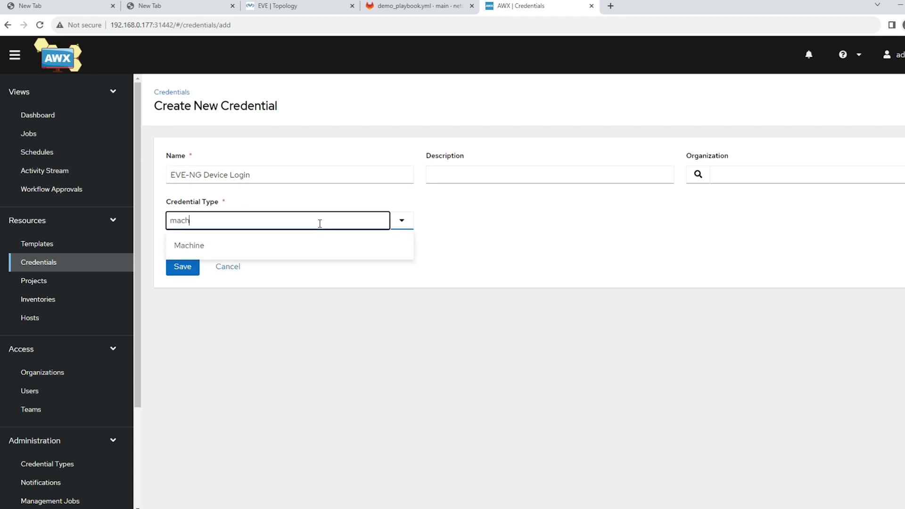
{"action": "left_click", "coordinate": [208, 245]}
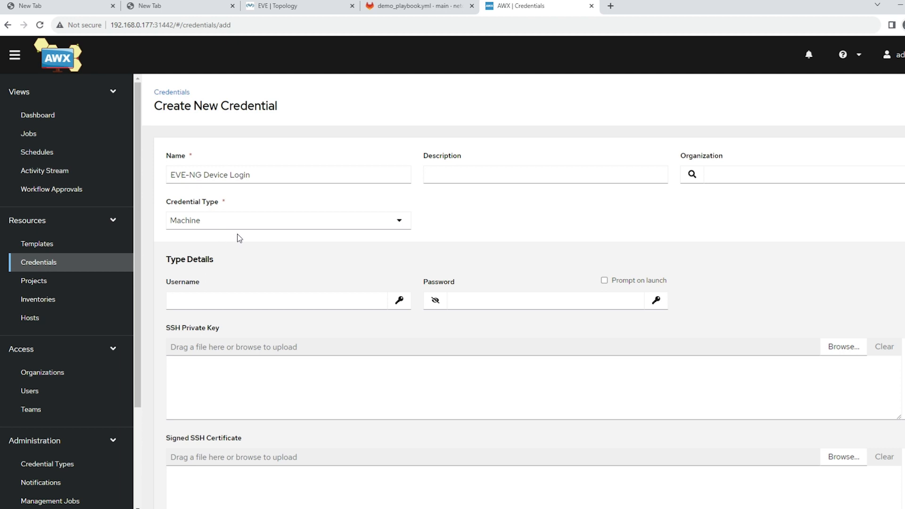
Step: Enter the username netdevops and the device password for the credential, and save it
{"action": "left_click", "coordinate": [206, 298]}
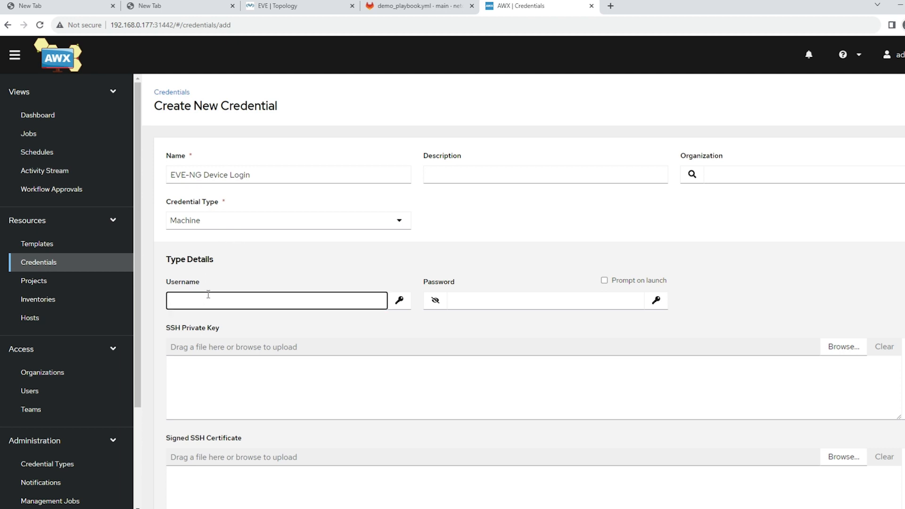
{"action": "type", "text": "netdevops"}
{"action": "left_click", "coordinate": [473, 300]}
{"action": "type", "text": "•••"}
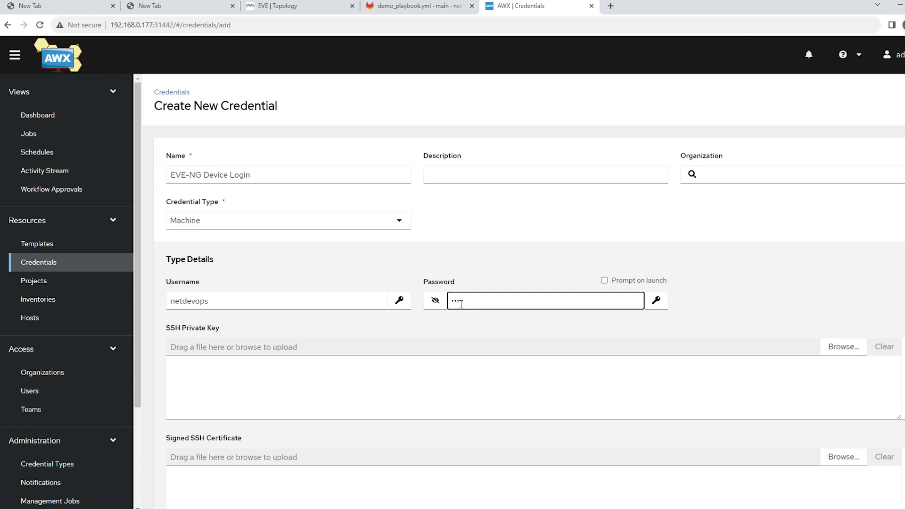
{"action": "scroll", "coordinate": [491, 345], "scroll_direction": "down", "scroll_amount": 2}
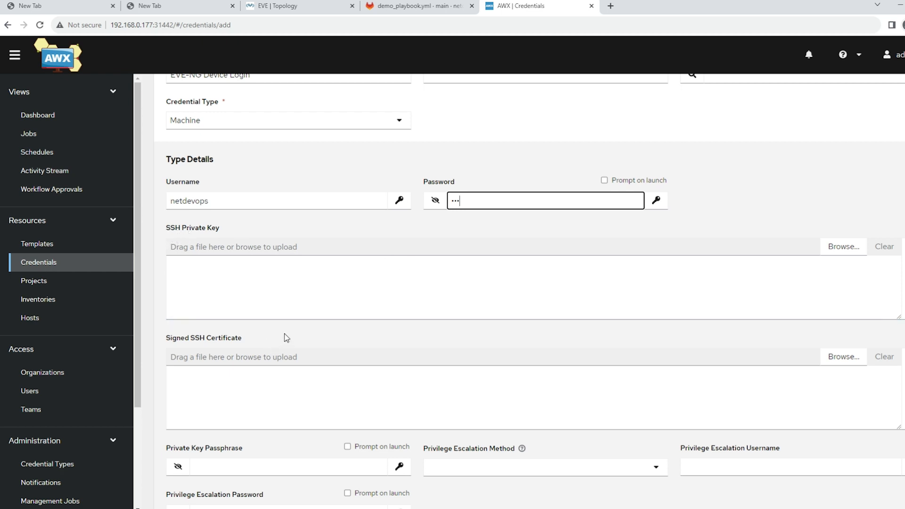
{"action": "scroll", "coordinate": [284, 333], "scroll_direction": "down", "scroll_amount": 1}
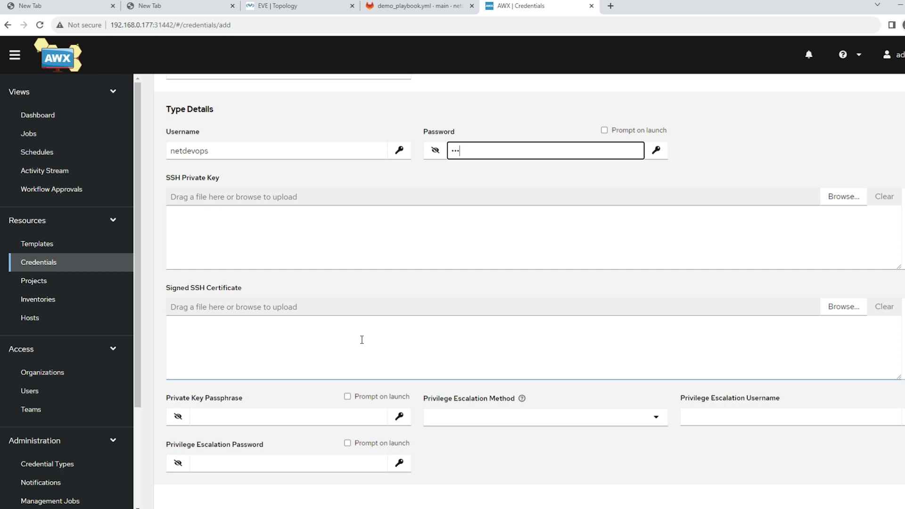
{"action": "scroll", "coordinate": [361, 340], "scroll_direction": "down", "scroll_amount": 1}
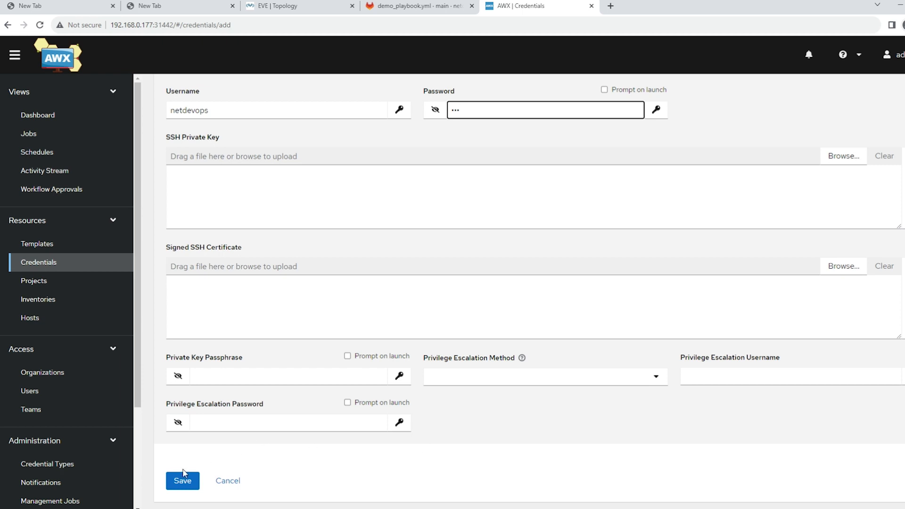
{"action": "left_click", "coordinate": [183, 482]}
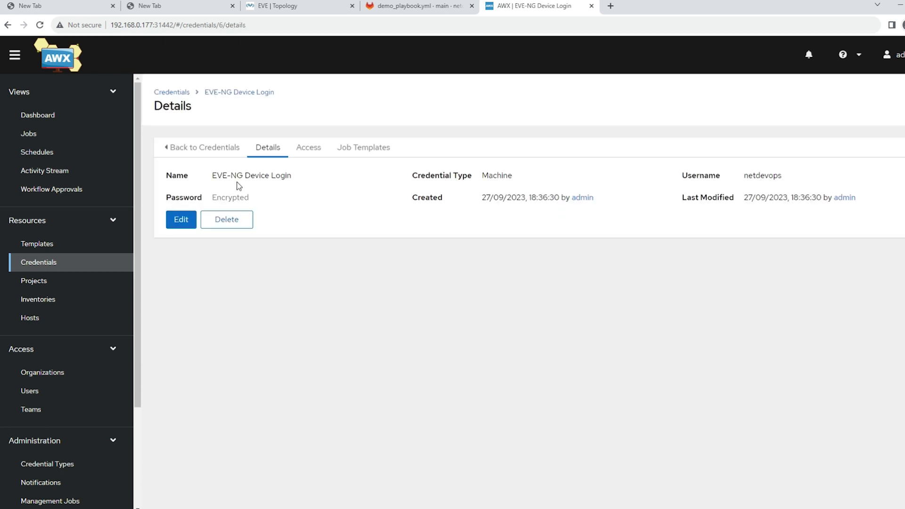
Step: Open the Gitlab Demo Project, sync it with its source repository, and check the status of the latest sync
{"action": "left_click", "coordinate": [40, 281]}
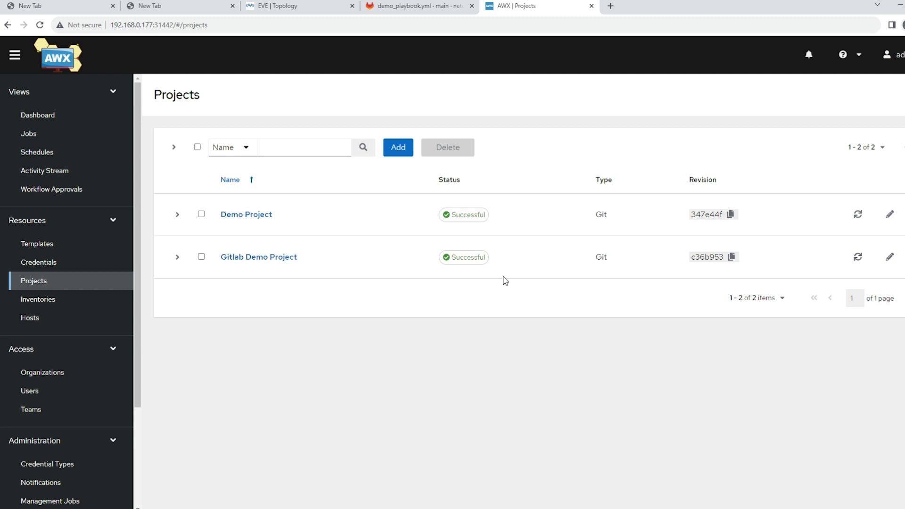
{"action": "left_click", "coordinate": [277, 257]}
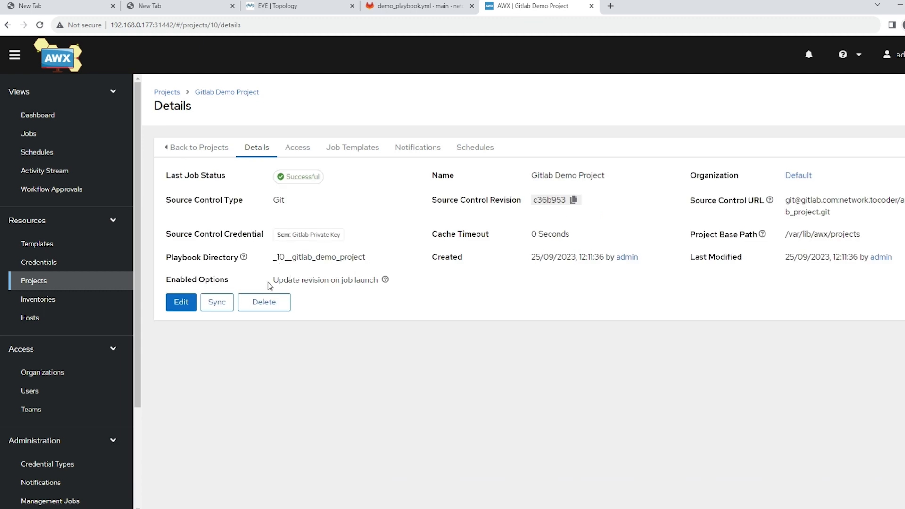
{"action": "left_click", "coordinate": [214, 306]}
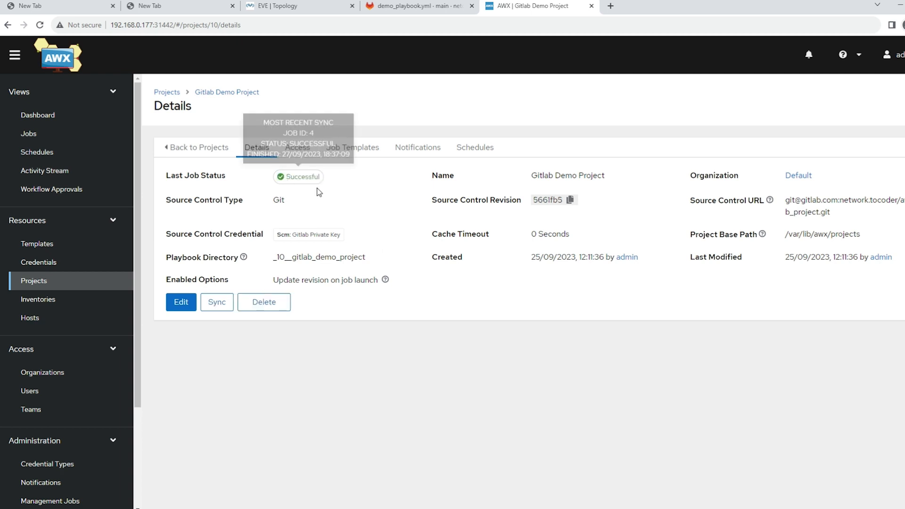
{"action": "mouse_move", "coordinate": [301, 184]}
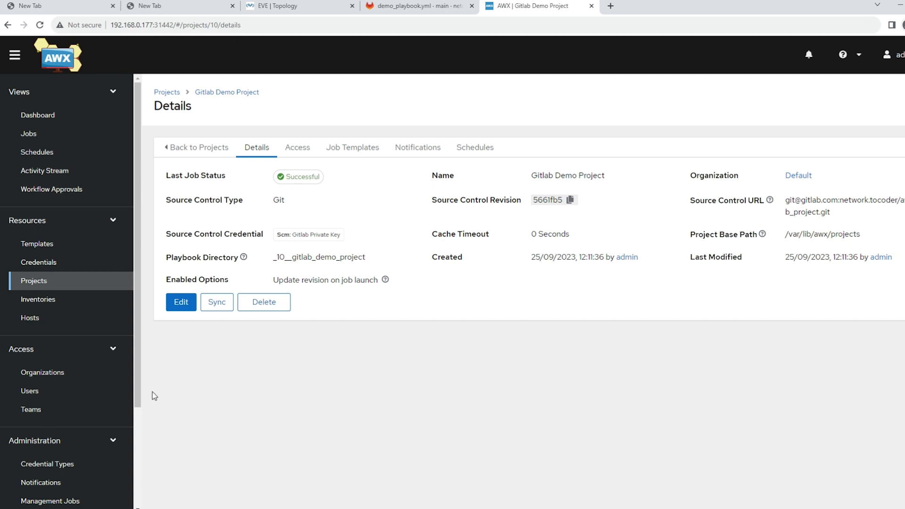
Step: Start a new job template named Demo_Project_1 with the job type Run
{"action": "left_click", "coordinate": [50, 245]}
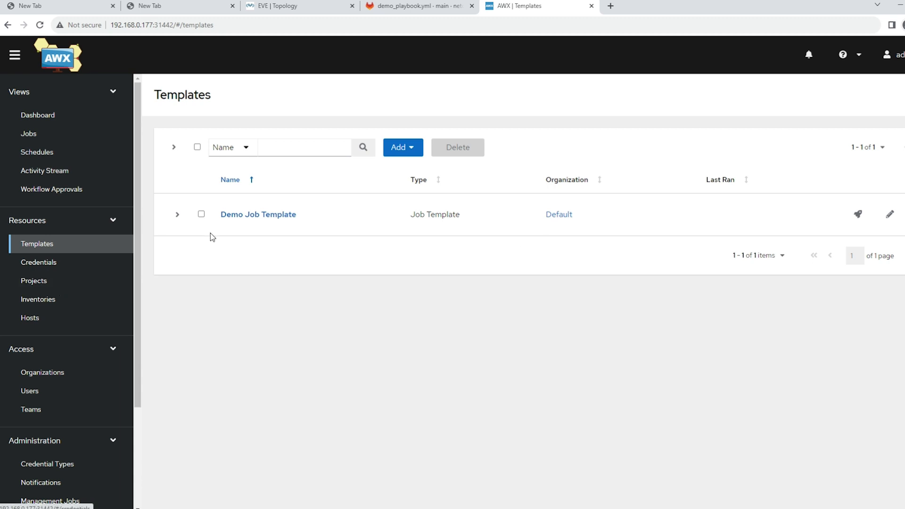
{"action": "left_click", "coordinate": [415, 156]}
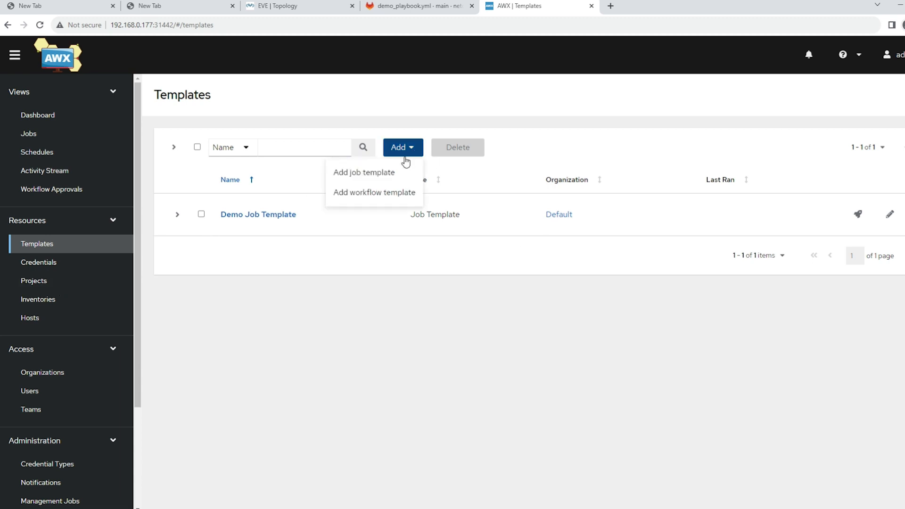
{"action": "left_click", "coordinate": [381, 174]}
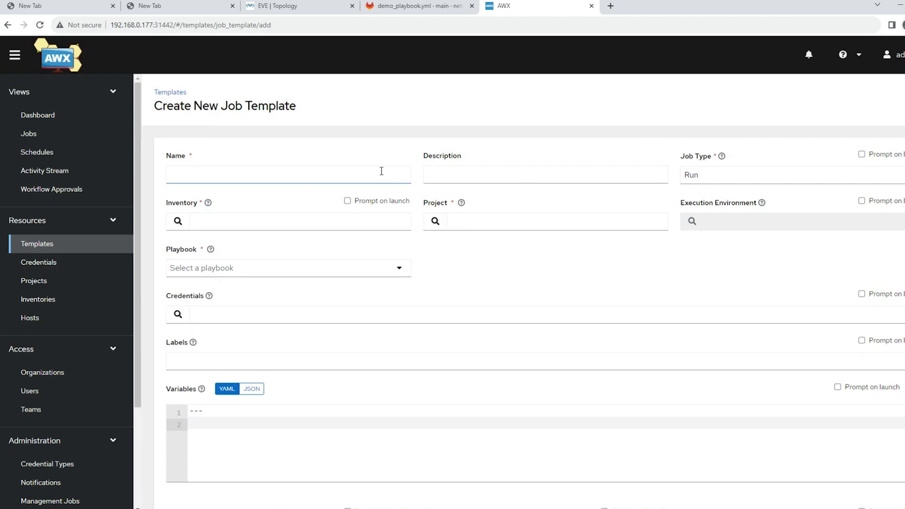
{"action": "left_click", "coordinate": [197, 175]}
{"action": "type", "text": "Demo"}
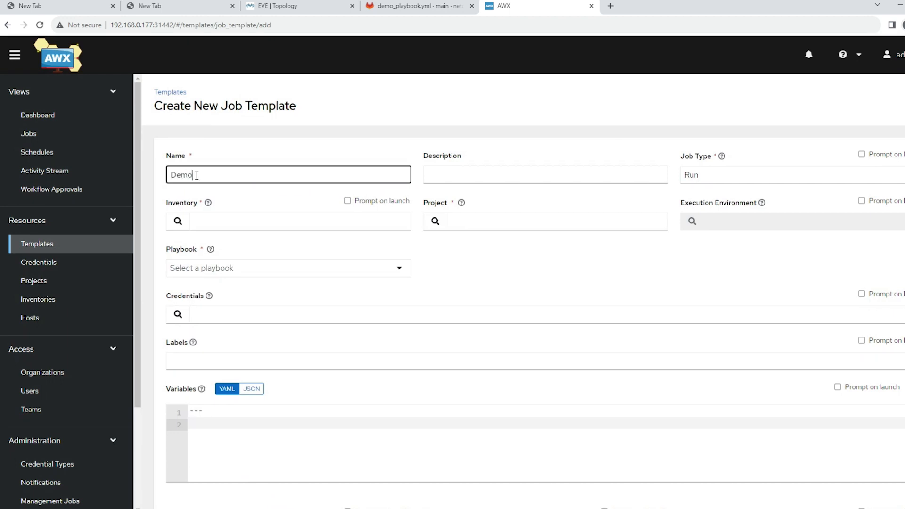
{"action": "type", "text": "_Project_1"}
{"action": "left_click", "coordinate": [705, 178]}
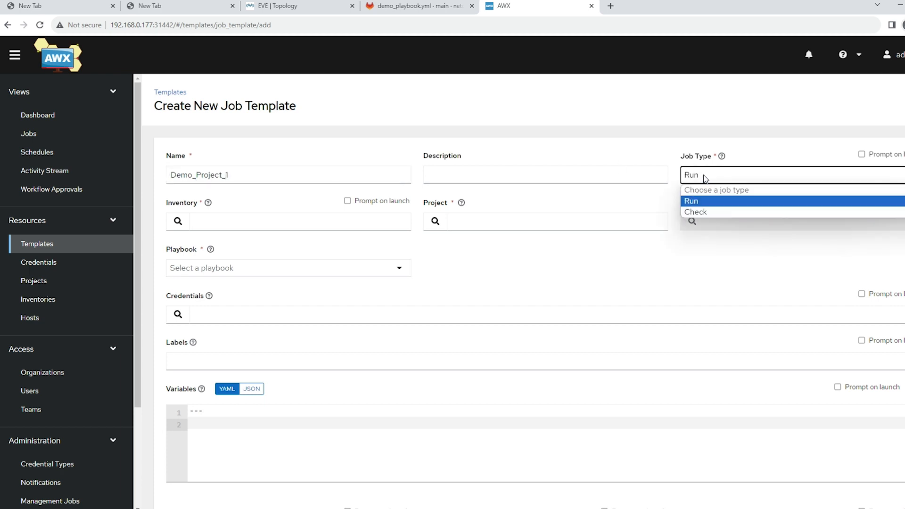
{"action": "left_click", "coordinate": [698, 206]}
Step: Assign the Cisco Router inventory and the Gitlab Demo Project with demo_playbook.yml to the job template
{"action": "left_click", "coordinate": [178, 222]}
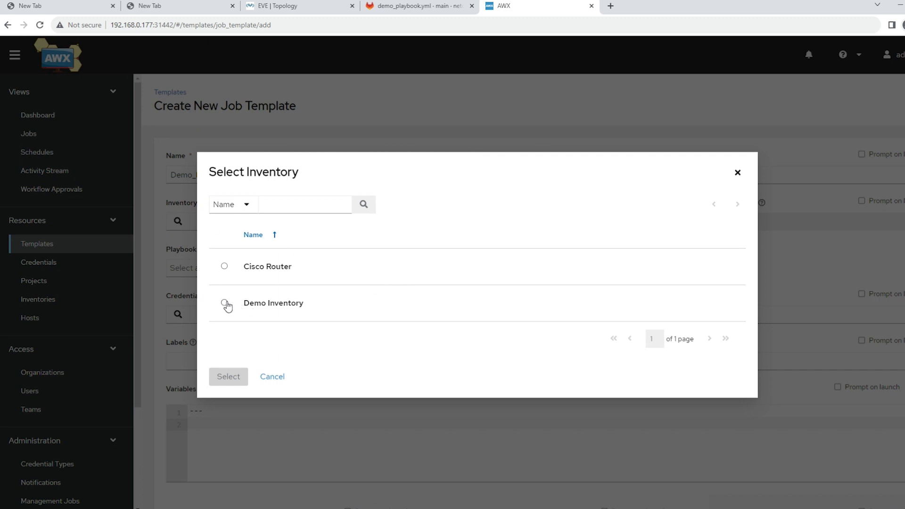
{"action": "left_click", "coordinate": [225, 267]}
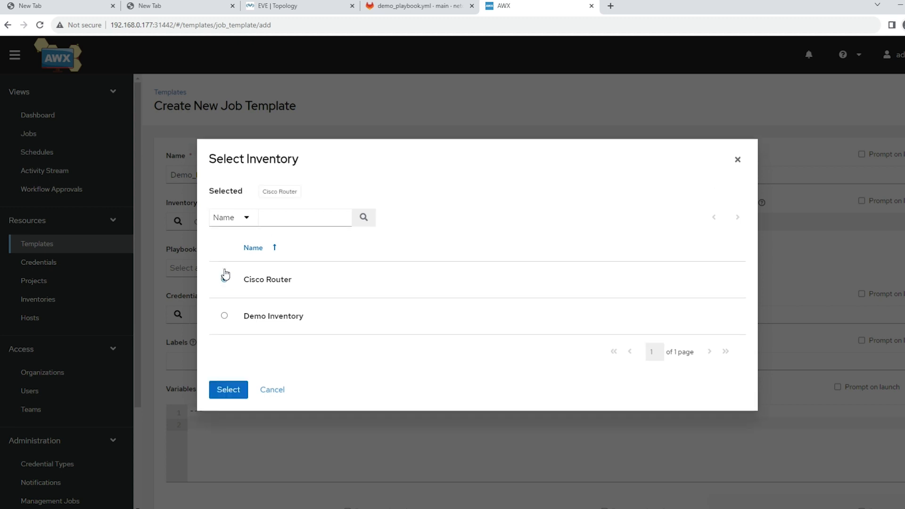
{"action": "left_click", "coordinate": [228, 391]}
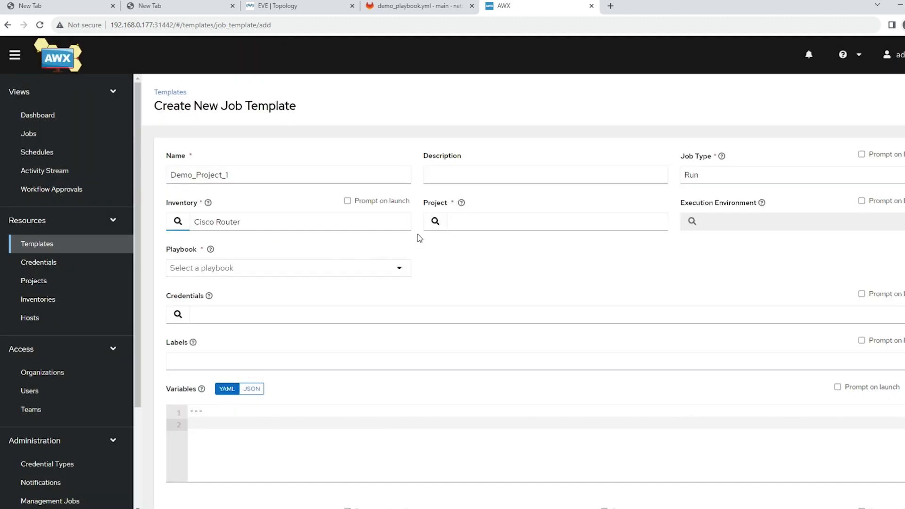
{"action": "left_click", "coordinate": [435, 221]}
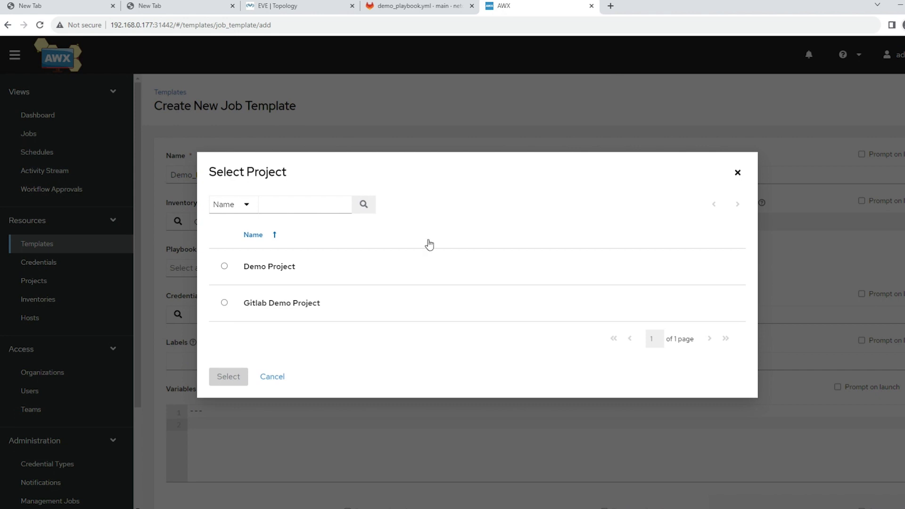
{"action": "left_click", "coordinate": [224, 303]}
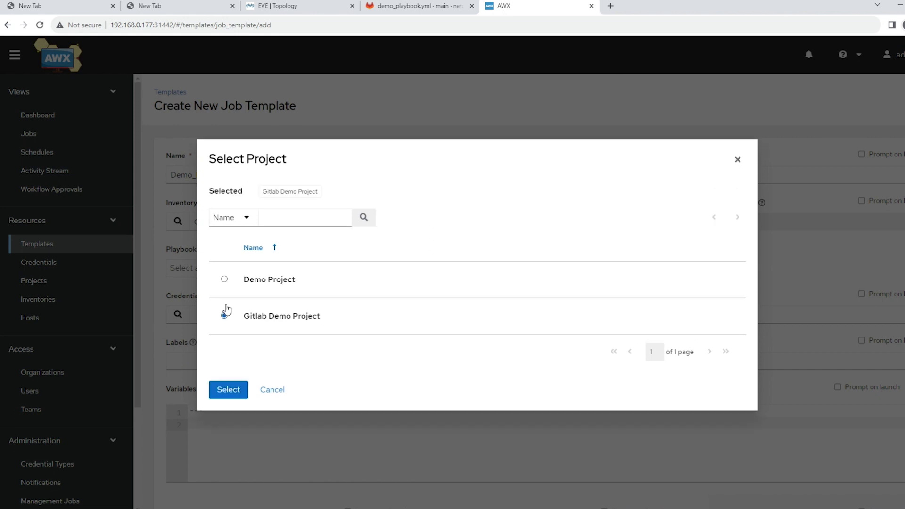
{"action": "left_click", "coordinate": [239, 383]}
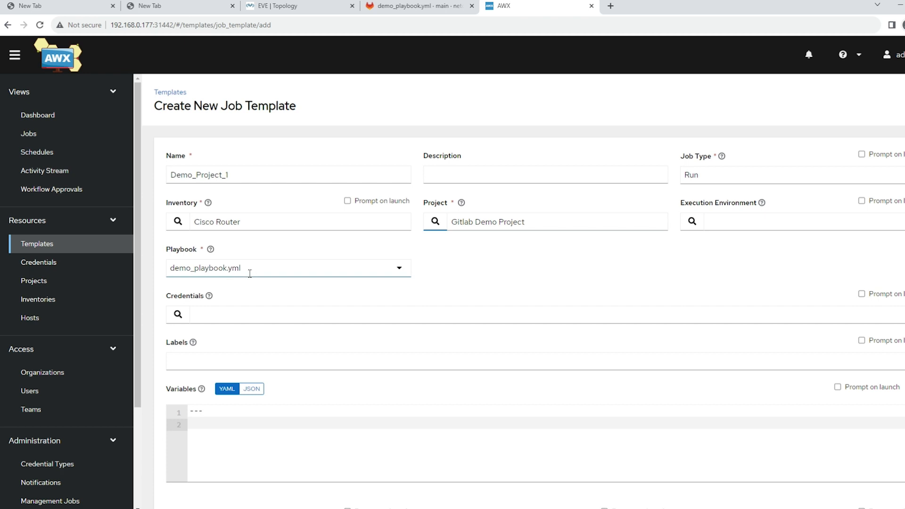
Step: Review demo_playbook.yml in GitLab, and add the EVE-NG Device Login machine credential to the AWX job template
{"action": "left_click", "coordinate": [392, 7]}
{"action": "left_click", "coordinate": [412, 325]}
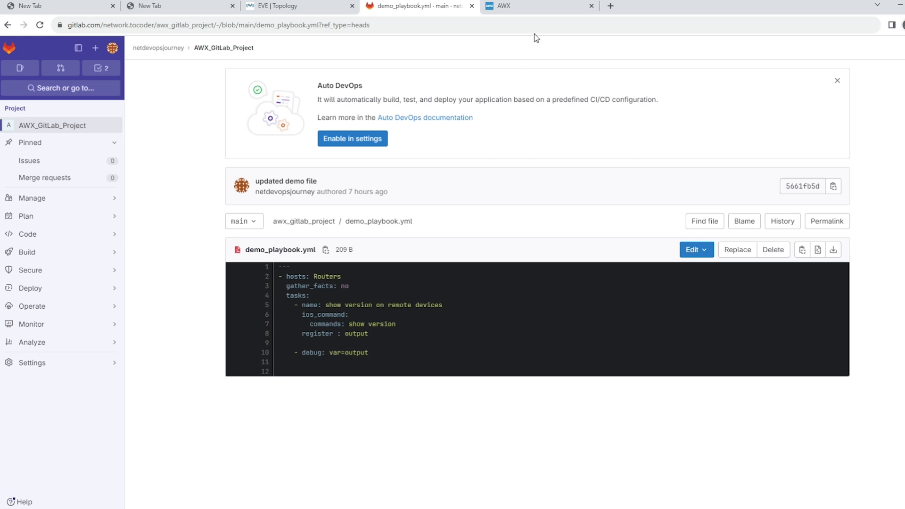
{"action": "left_click", "coordinate": [524, 11]}
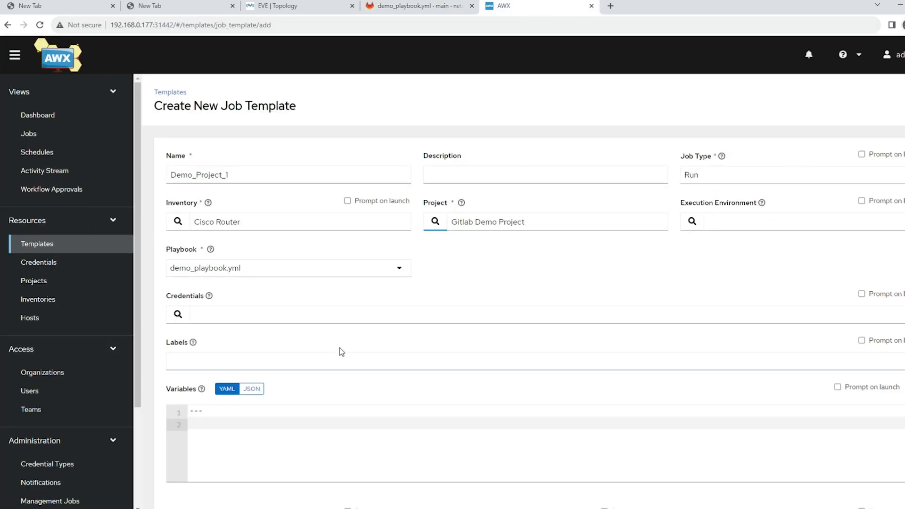
{"action": "left_click", "coordinate": [183, 317]}
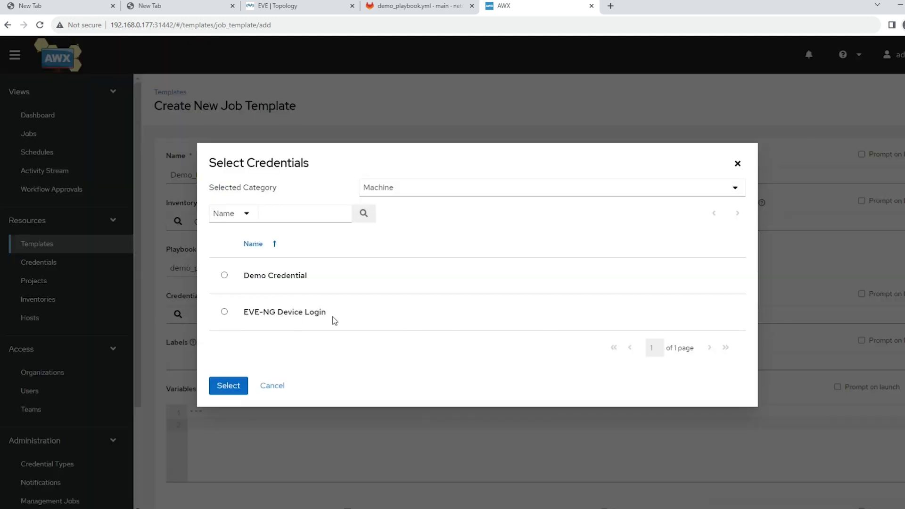
{"action": "left_click", "coordinate": [225, 313]}
{"action": "left_click", "coordinate": [228, 399]}
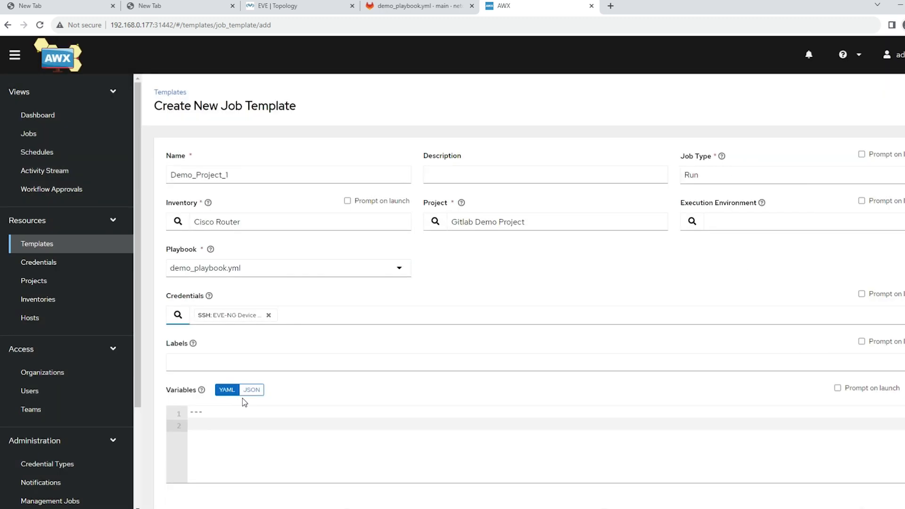
Step: Keep the verbosity at 0 (Normal), enable prompting on launch for Limit, and save the job template
{"action": "scroll", "coordinate": [427, 368], "scroll_direction": "down", "scroll_amount": 1}
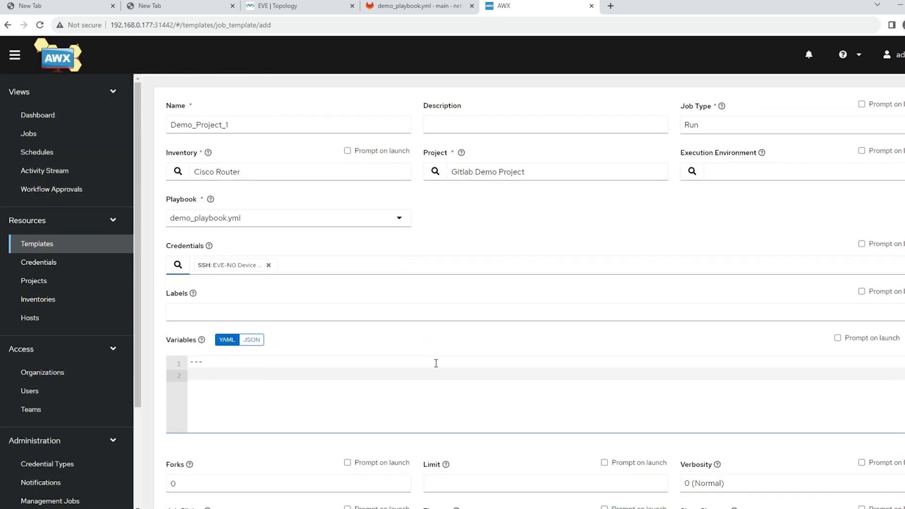
{"action": "scroll", "coordinate": [431, 365], "scroll_direction": "down", "scroll_amount": 2}
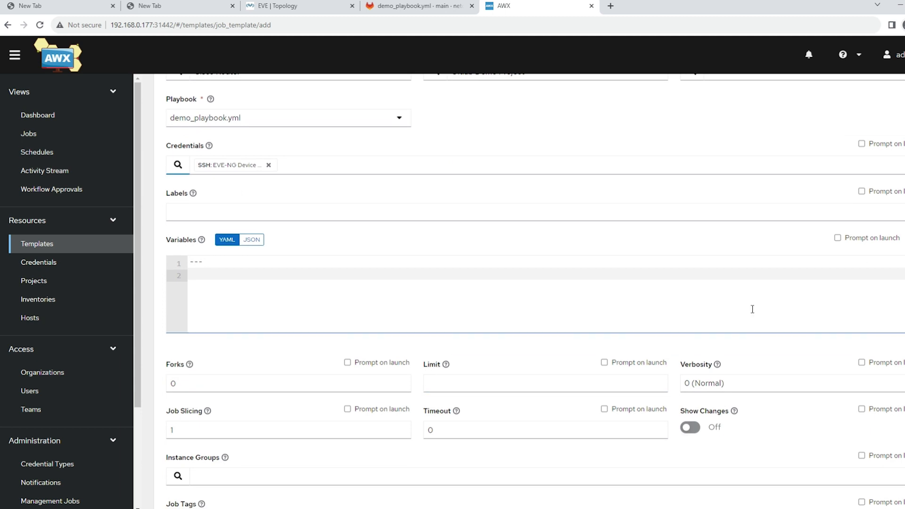
{"action": "scroll", "coordinate": [417, 315], "scroll_direction": "down", "scroll_amount": 1}
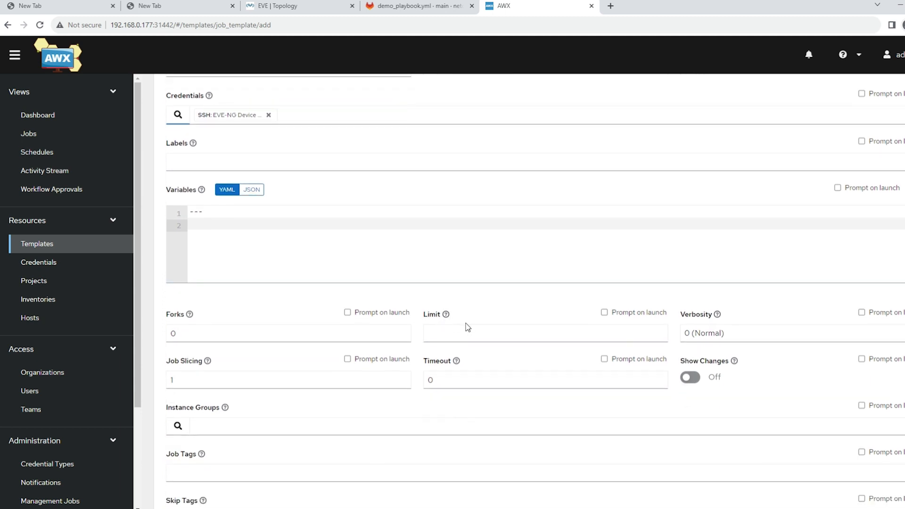
{"action": "left_click", "coordinate": [718, 335]}
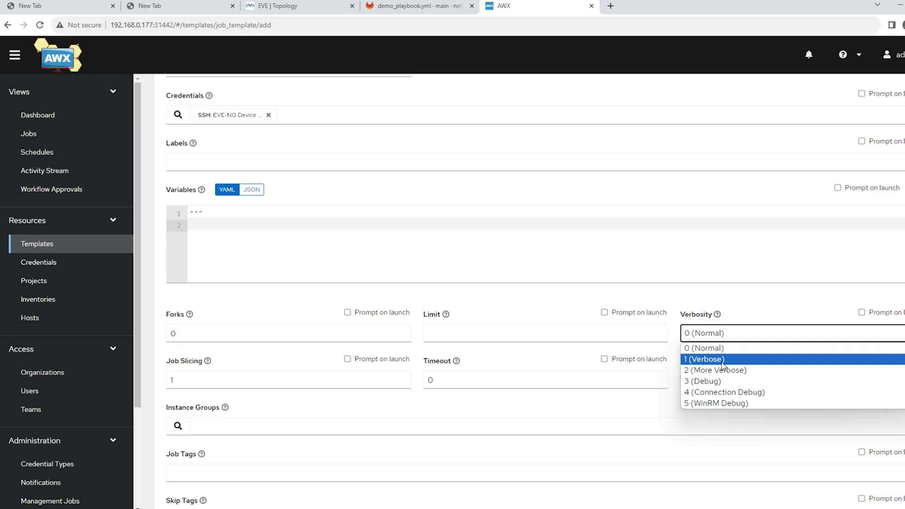
{"action": "left_click", "coordinate": [704, 348]}
{"action": "left_click", "coordinate": [604, 312]}
{"action": "scroll", "coordinate": [471, 384], "scroll_direction": "down", "scroll_amount": 3}
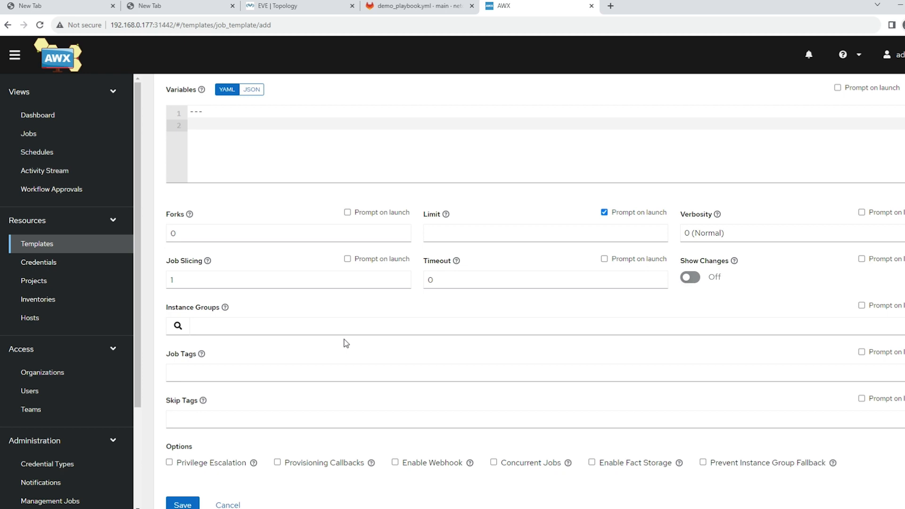
{"action": "left_click", "coordinate": [475, 374]}
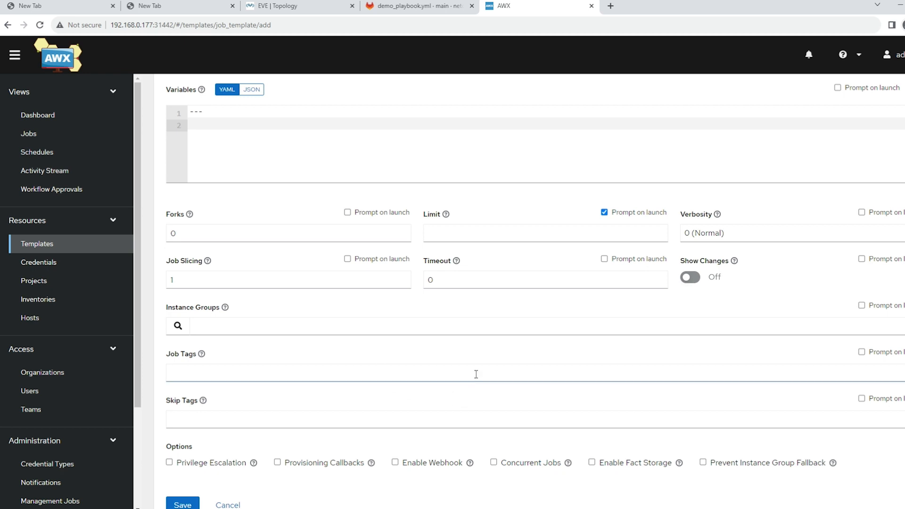
{"action": "scroll", "coordinate": [476, 375], "scroll_direction": "up", "scroll_amount": 1}
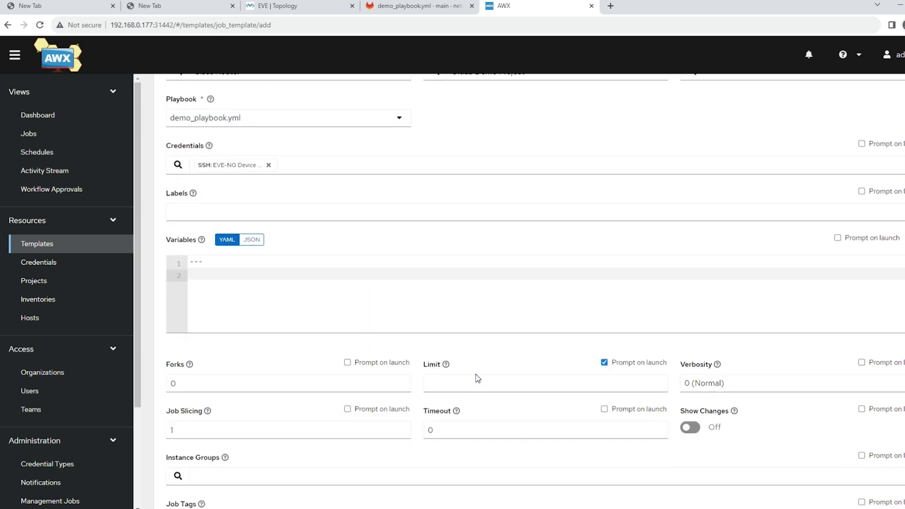
{"action": "scroll", "coordinate": [476, 375], "scroll_direction": "down", "scroll_amount": 3}
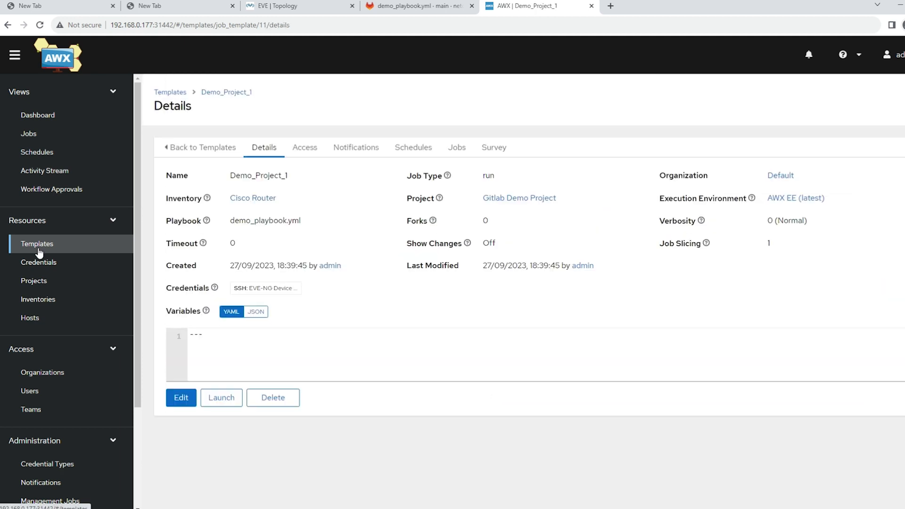
Step: Launch the Demo_Project_1 job template from the template list and examine the first message line of its job output
{"action": "left_click", "coordinate": [39, 246]}
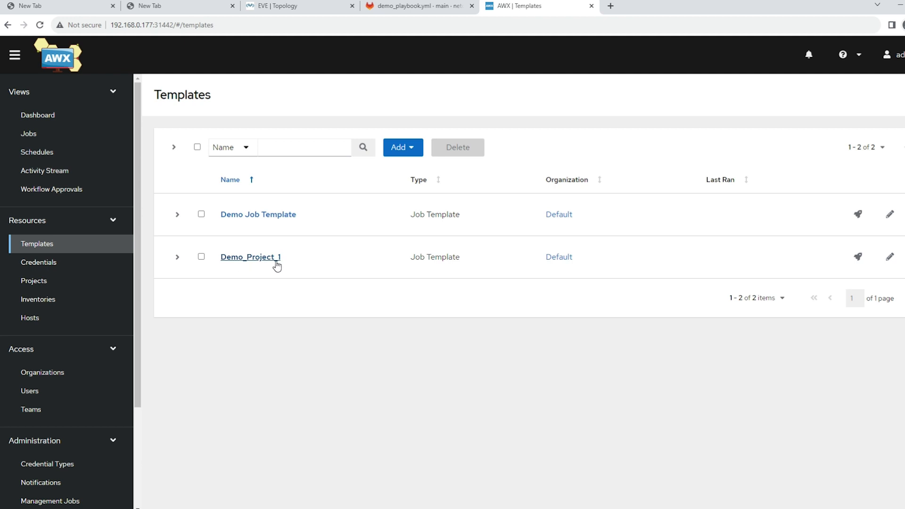
{"action": "left_click", "coordinate": [858, 257]}
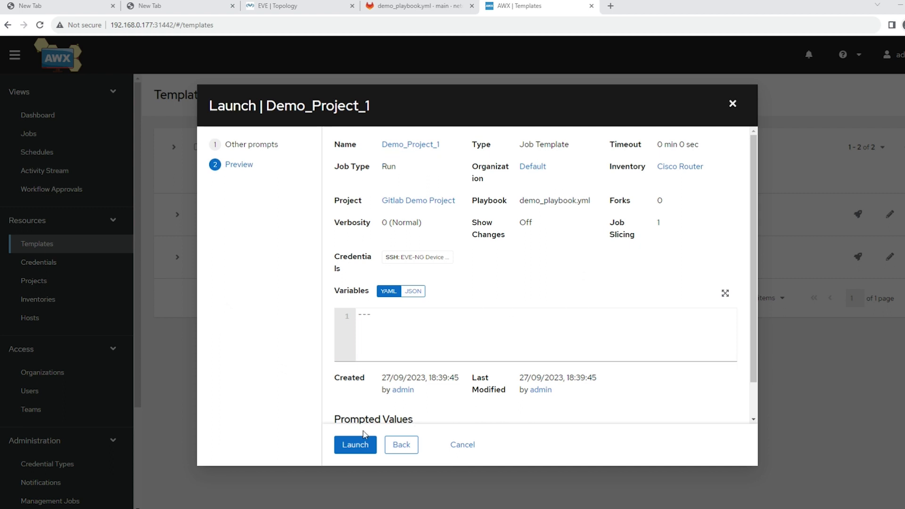
{"action": "left_click", "coordinate": [356, 446]}
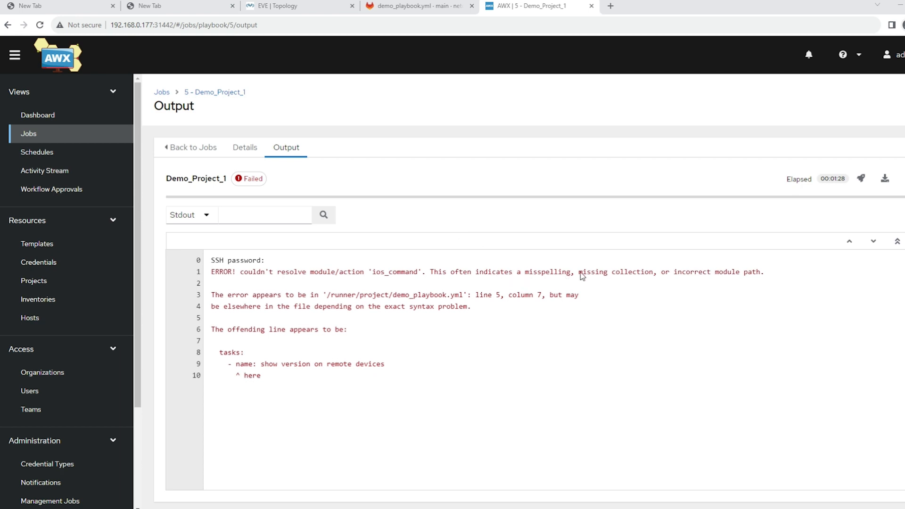
{"action": "left_click_drag", "start_coordinate": [583, 272], "coordinate": [656, 272]}
{"action": "left_click_drag", "start_coordinate": [715, 272], "coordinate": [761, 274]}
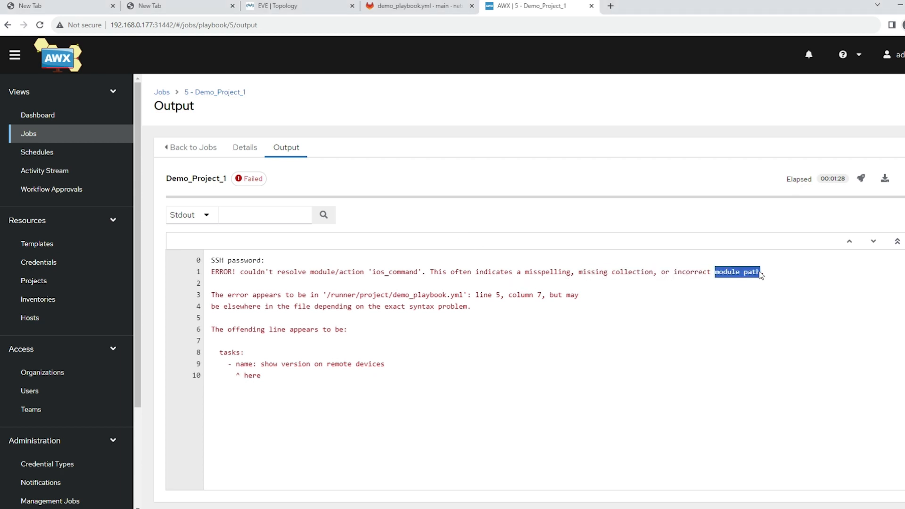